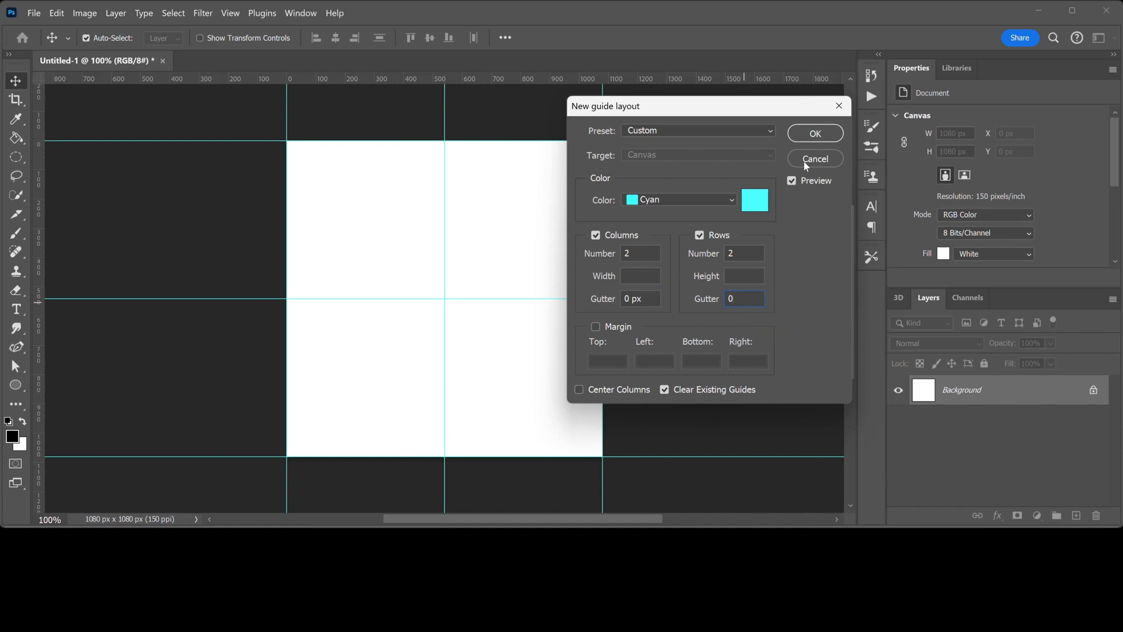
Apply the new guide layout with 2 columns, 2 rows and 0 px gutters to the canvas
click(803, 137)
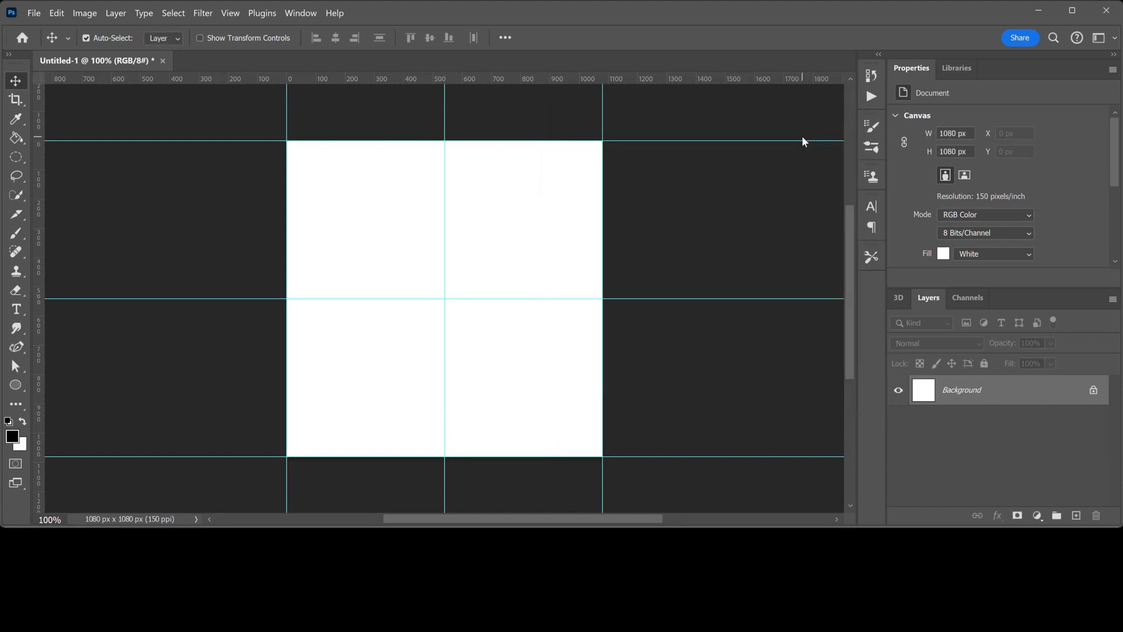
Draw a perfectly round ellipse shape about 808 px wide on the canvas, with black fill and no stroke
click(23, 386)
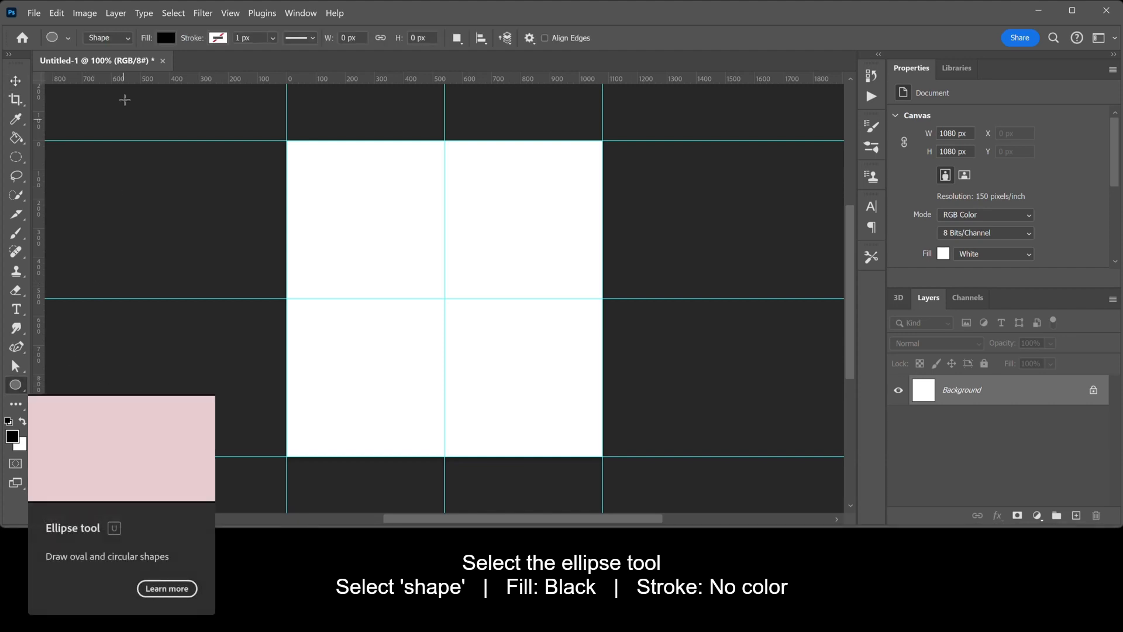
click(124, 47)
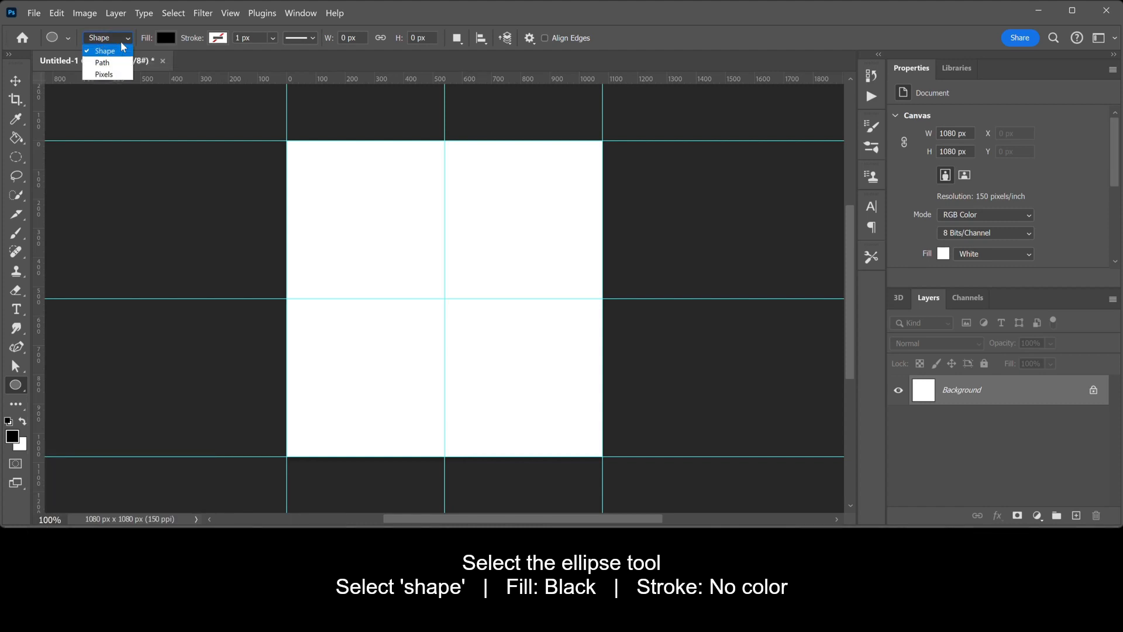
click(123, 44)
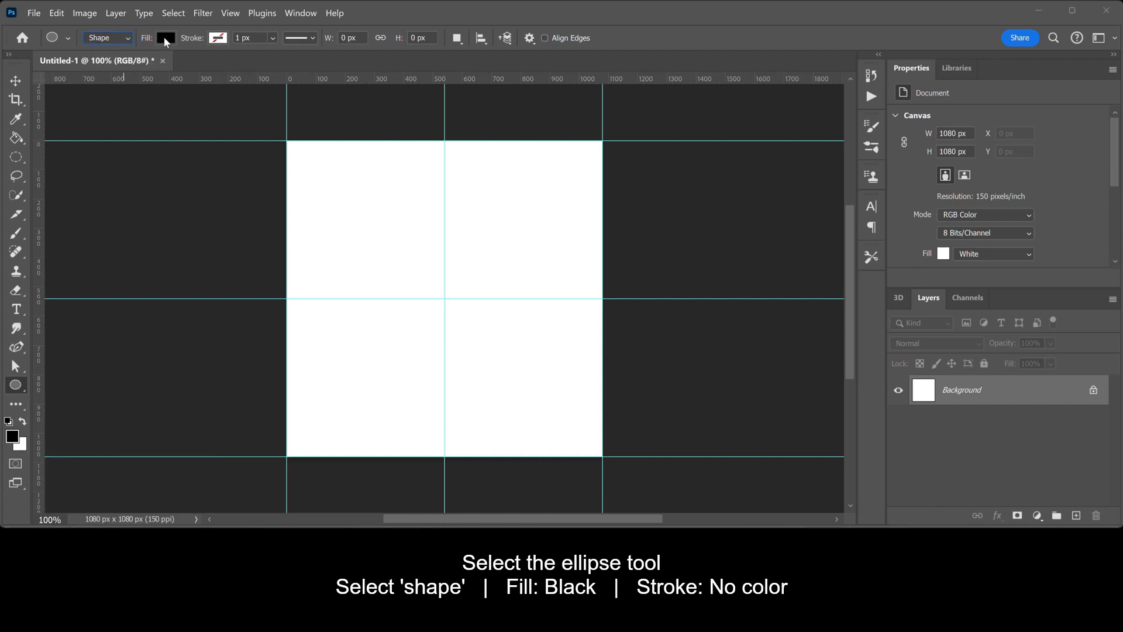
click(165, 38)
click(257, 65)
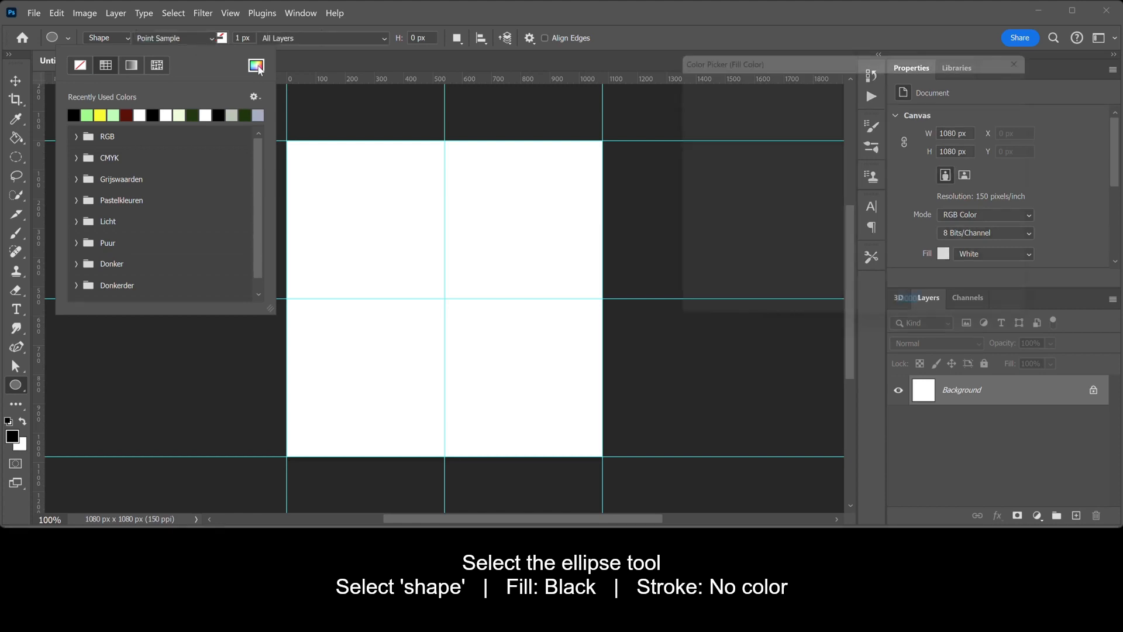
key(Return)
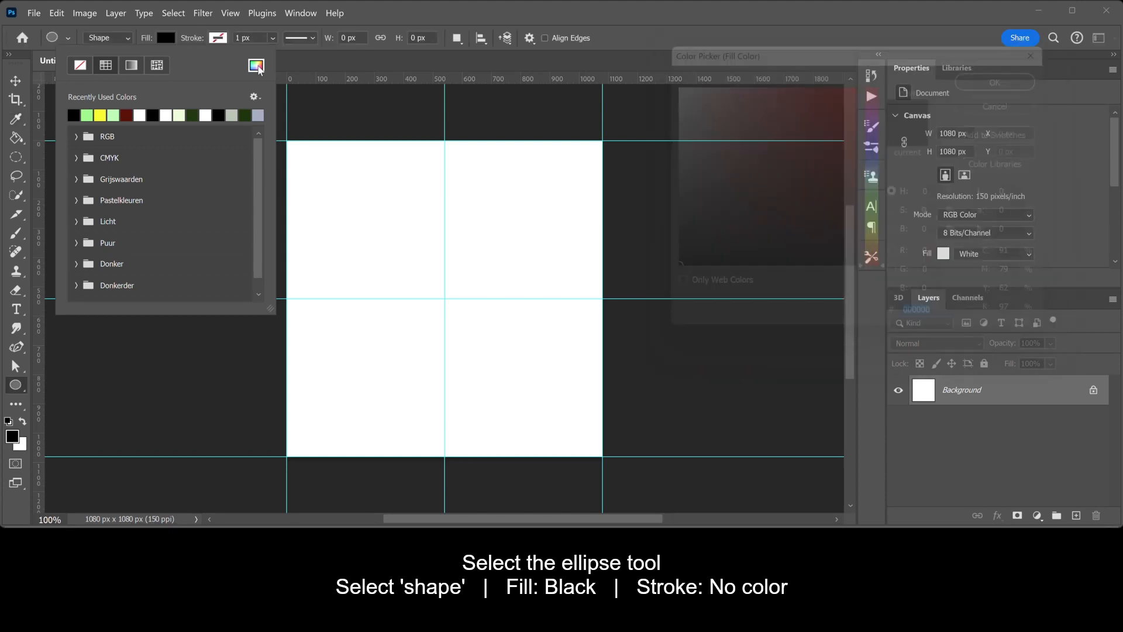
key(Return)
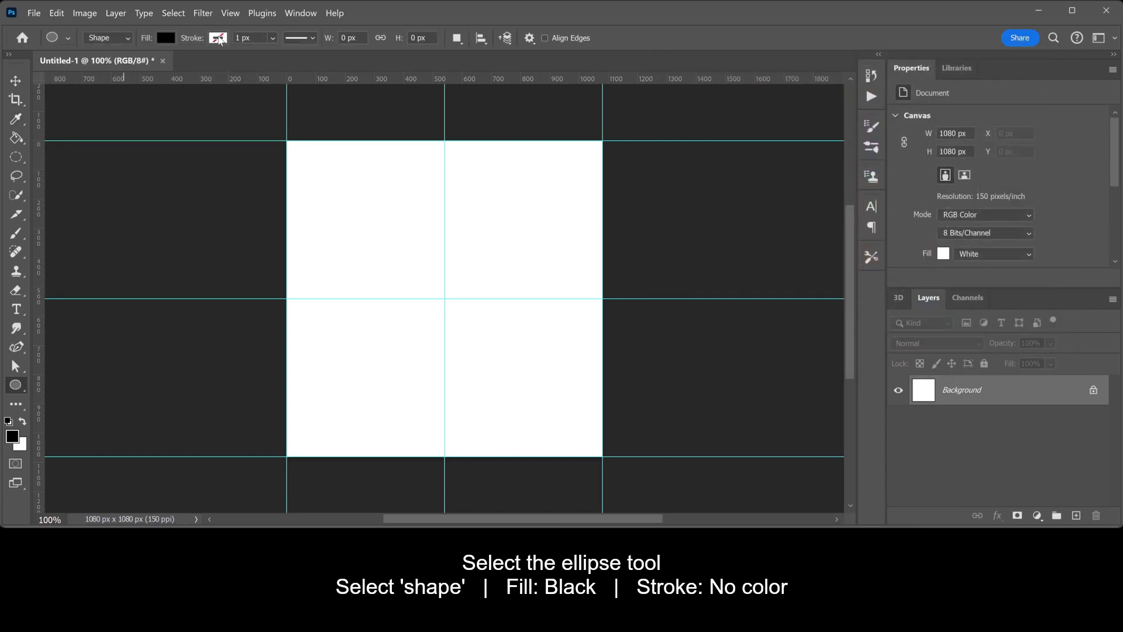
click(218, 38)
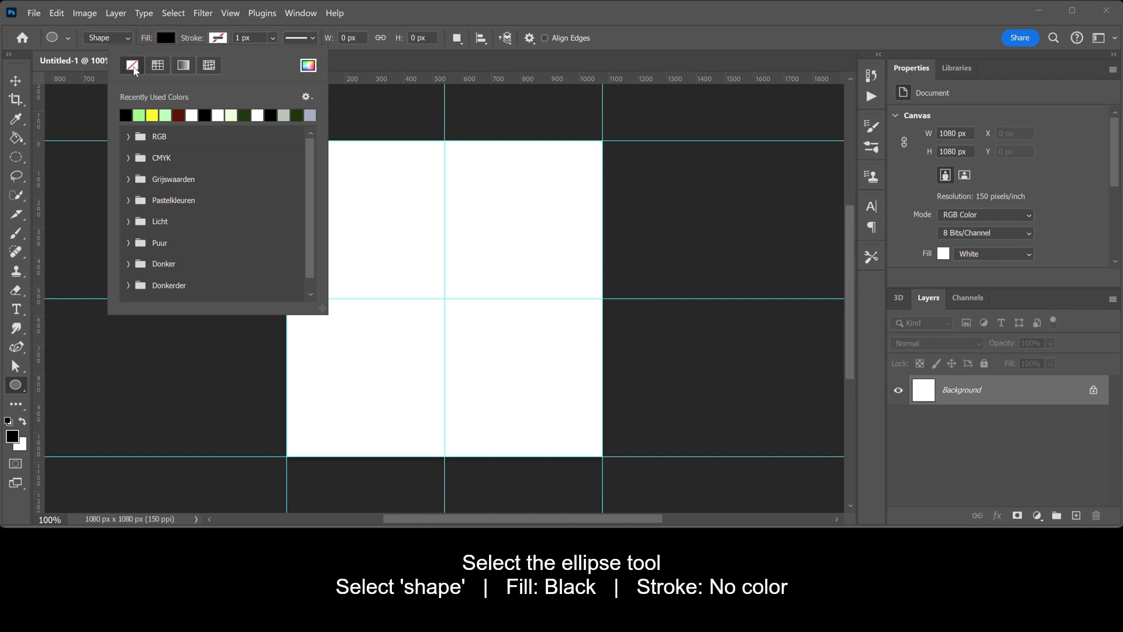
click(133, 66)
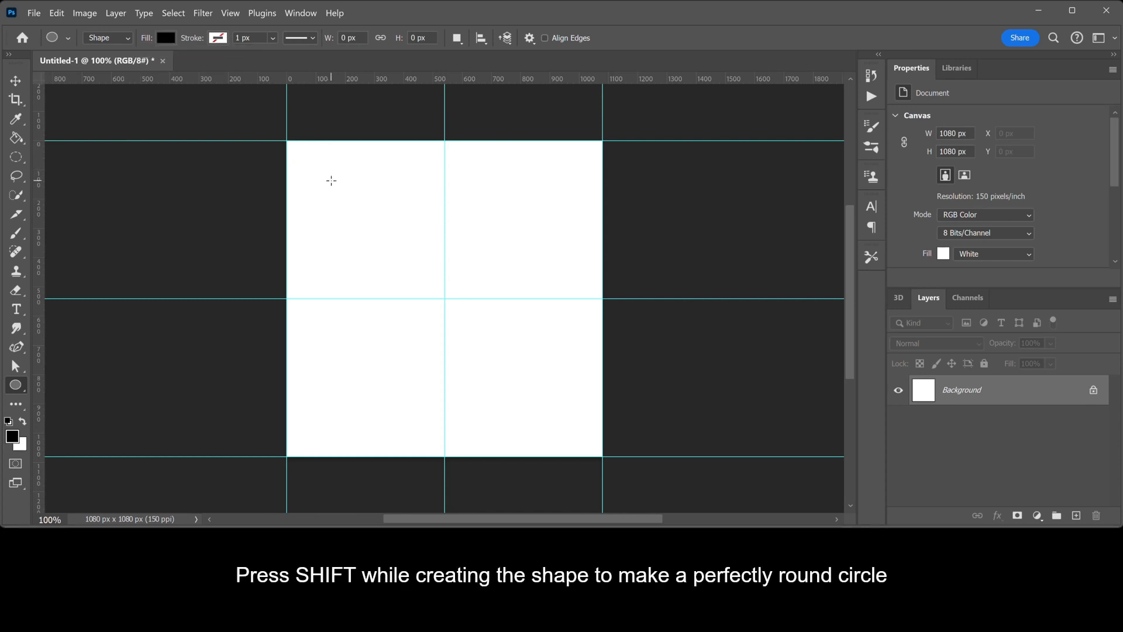
drag(331, 181, 584, 416)
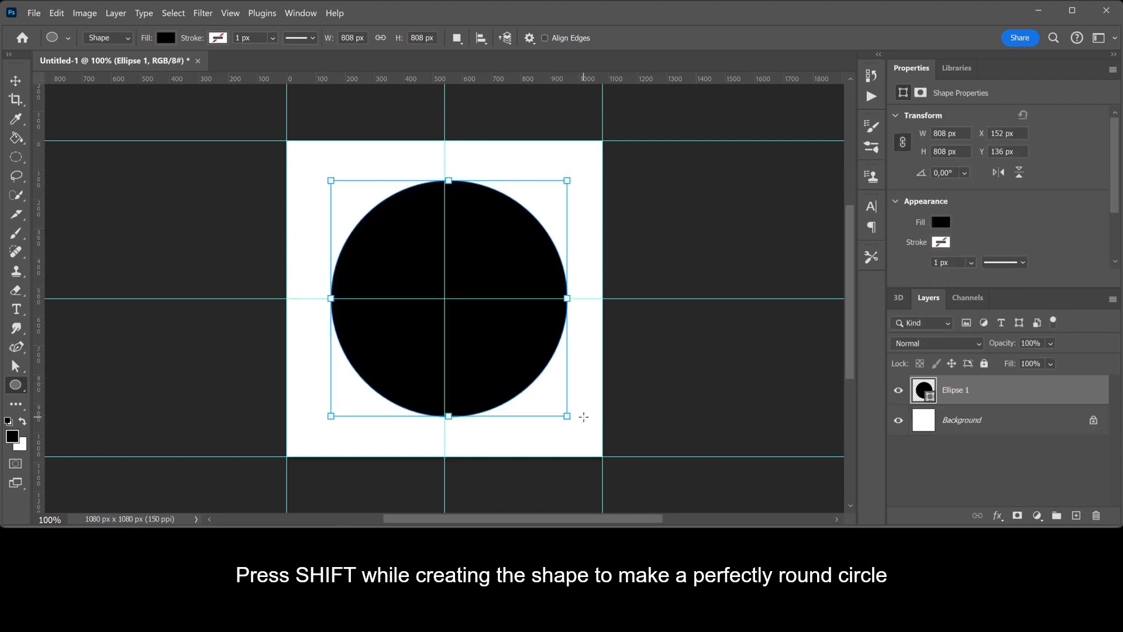
Scale the black circle to the full 1080 px canvas size and center it on the canvas
click(16, 87)
key(ctrl+t)
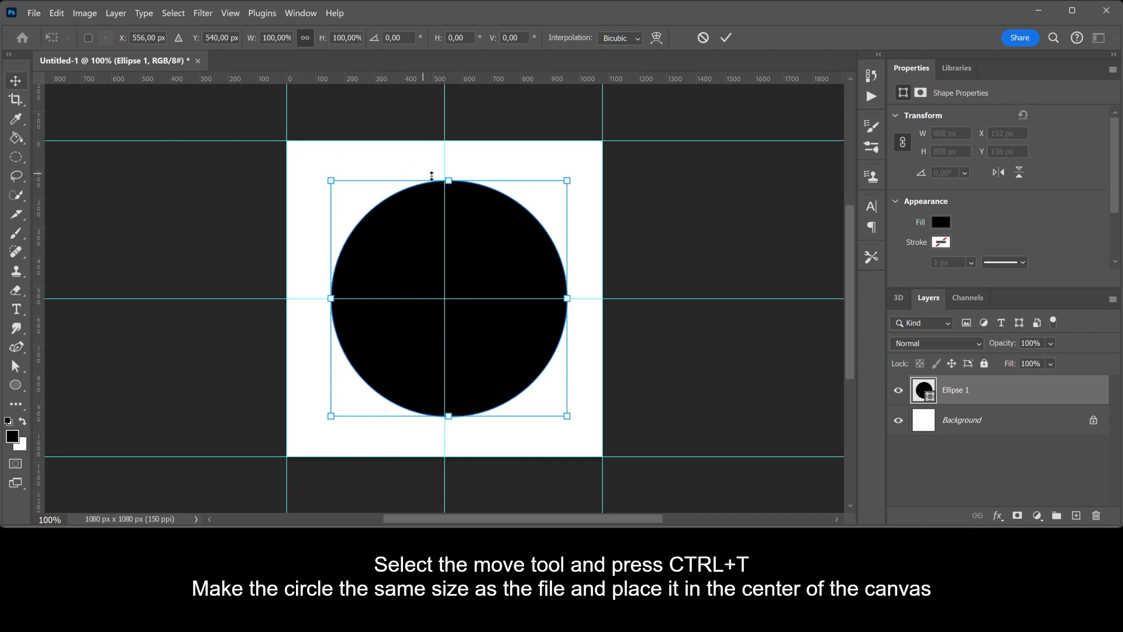
drag(446, 181, 448, 141)
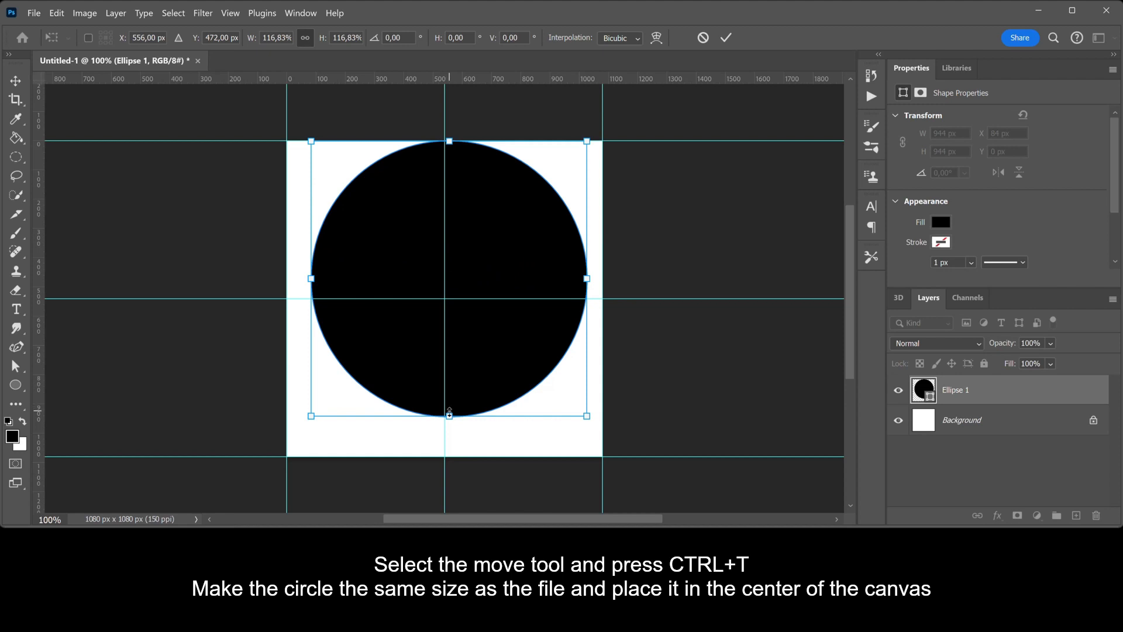
drag(449, 412, 449, 456)
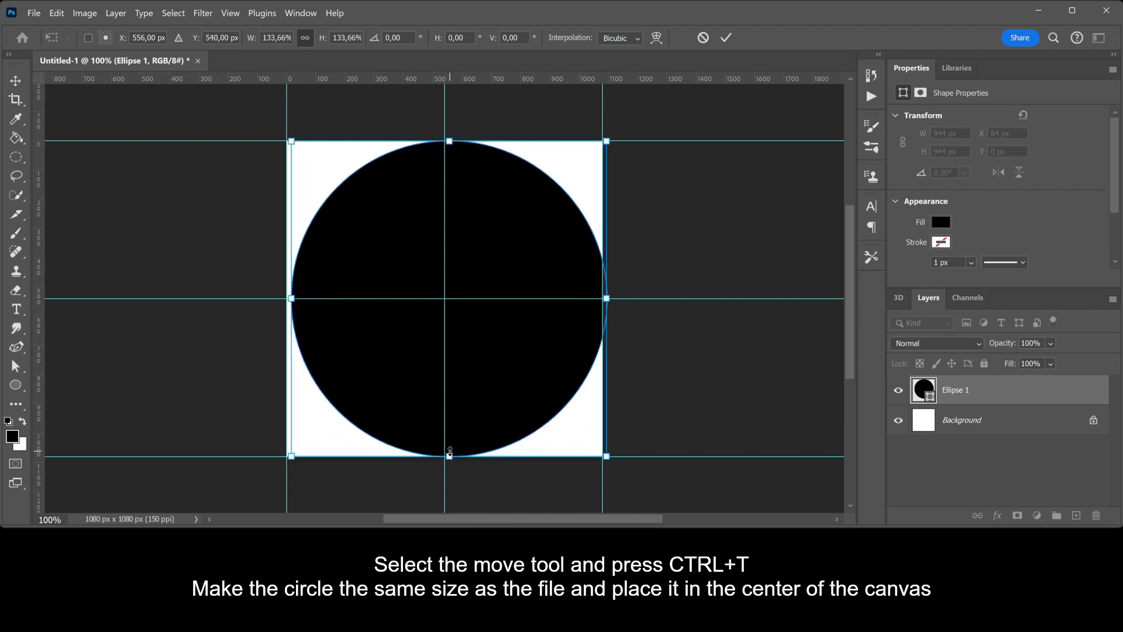
drag(483, 388, 479, 387)
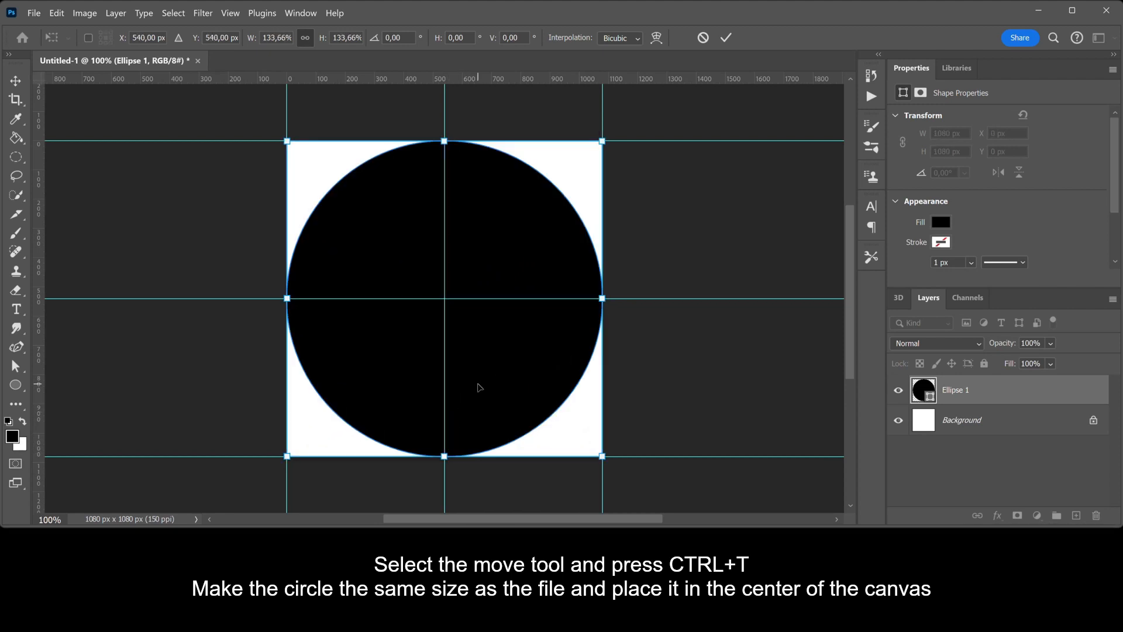
click(727, 39)
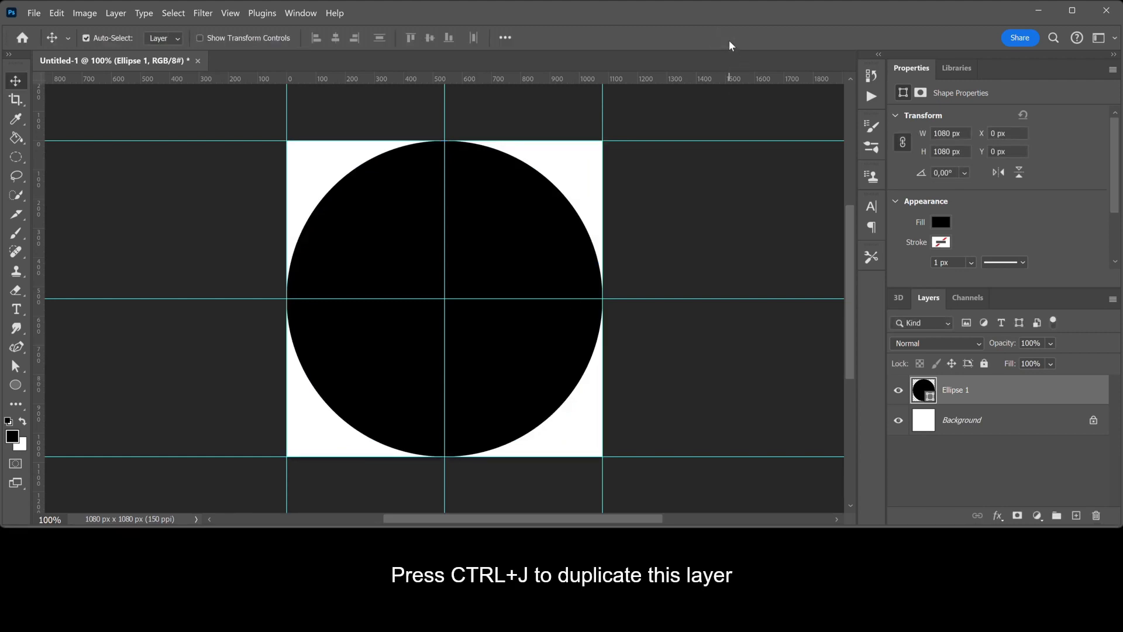
Duplicate the black circle layer and set the copy's fill color to white (ffffff)
key(ctrl)
key(ctrl+j)
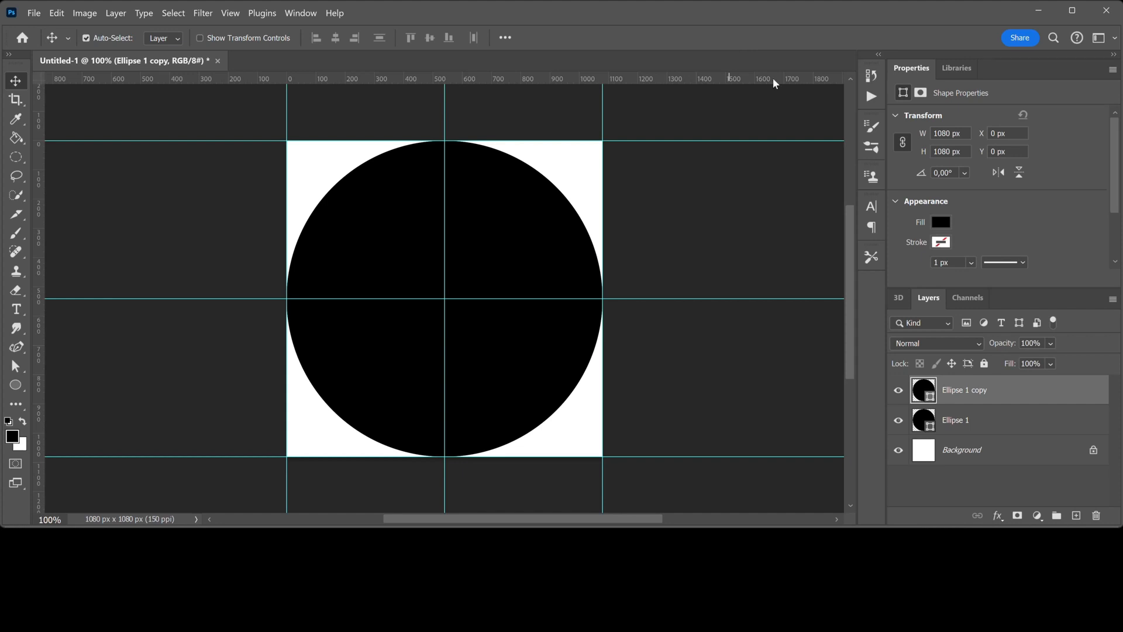
click(940, 224)
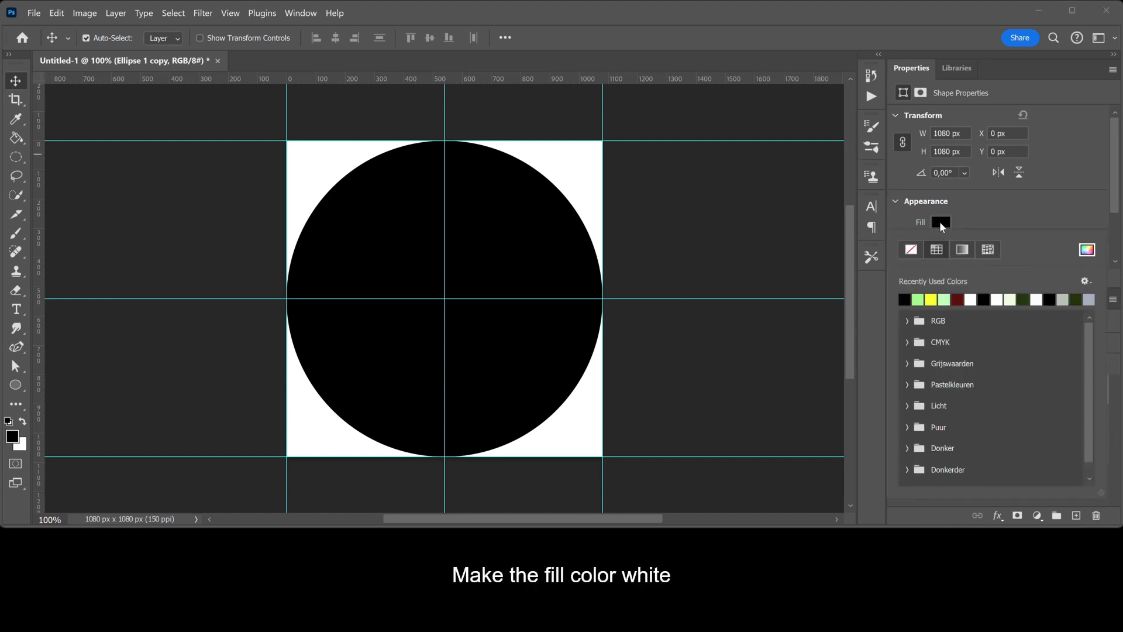
click(1087, 250)
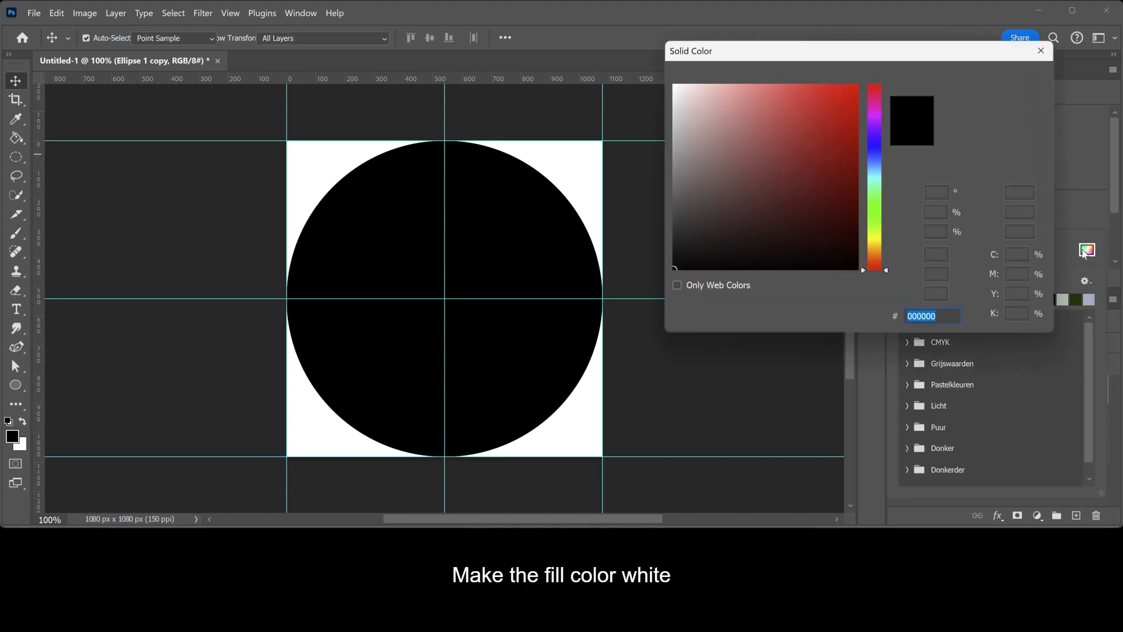
click(675, 89)
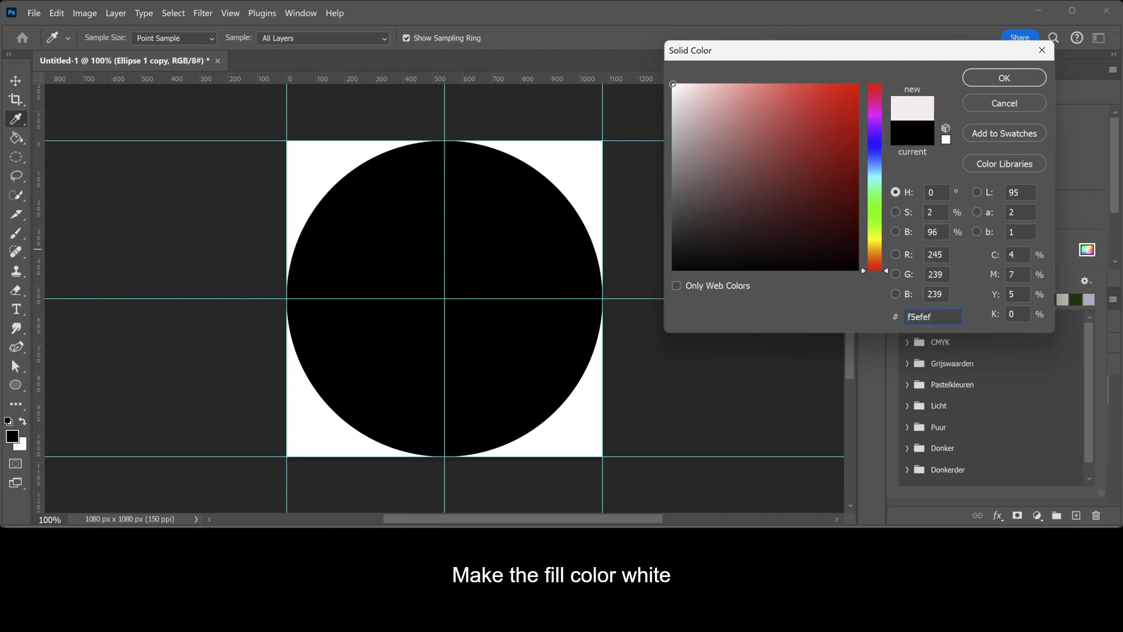
drag(673, 85, 665, 70)
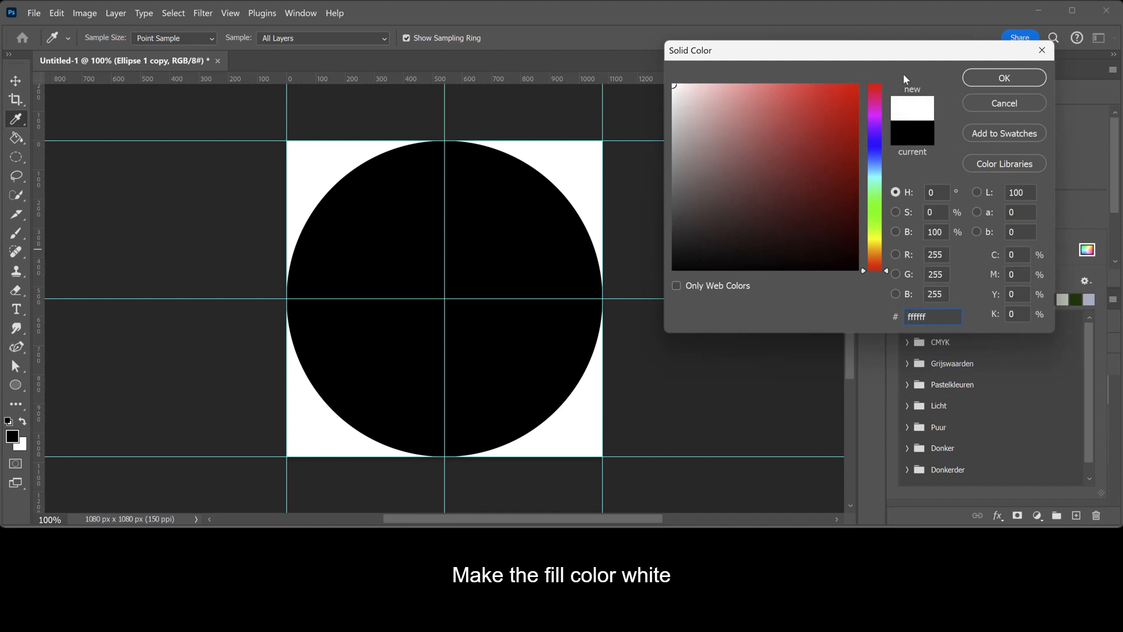
click(978, 79)
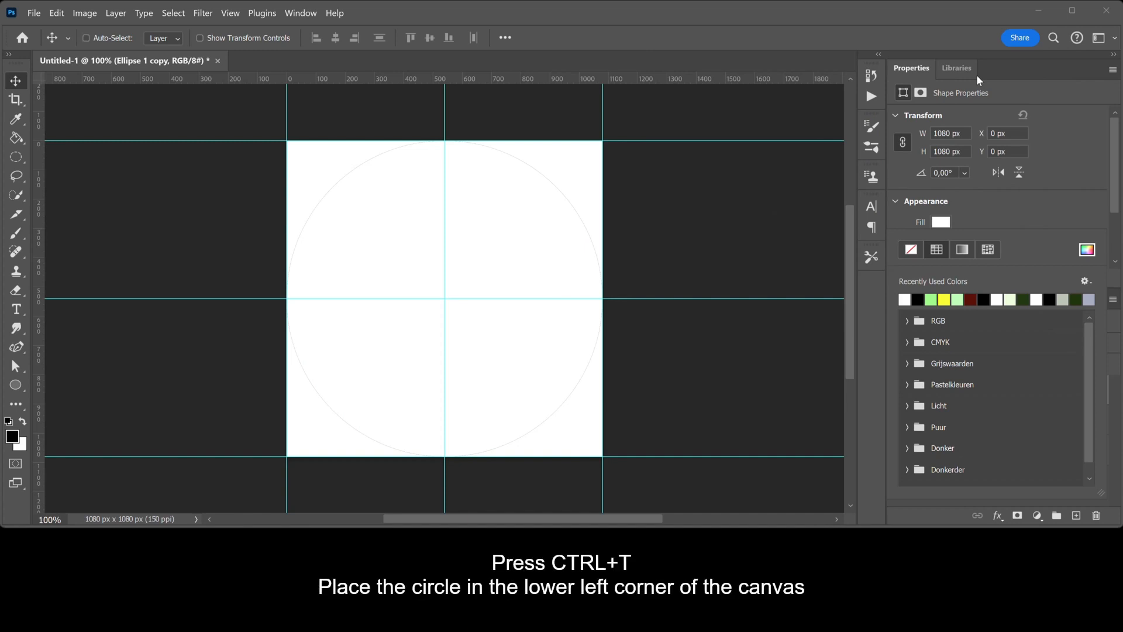
Move the white circle so its center sits on the canvas's lower-left corner, at X 0 px and Y 1080 px
key(ctrl+t)
key(ctrl+minus)
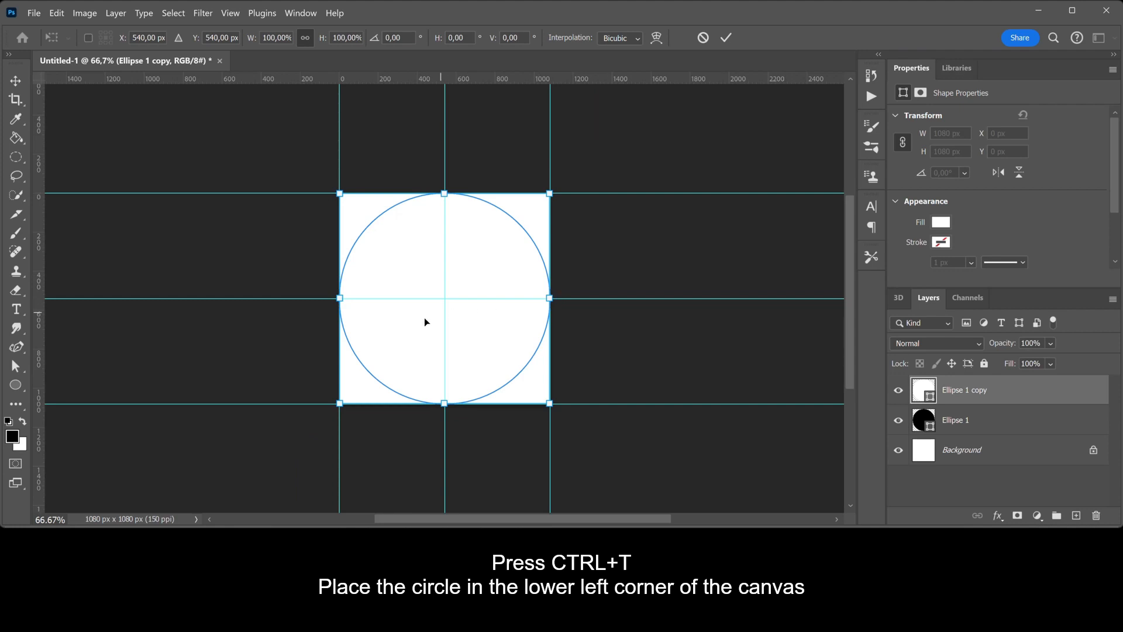
drag(425, 322, 319, 424)
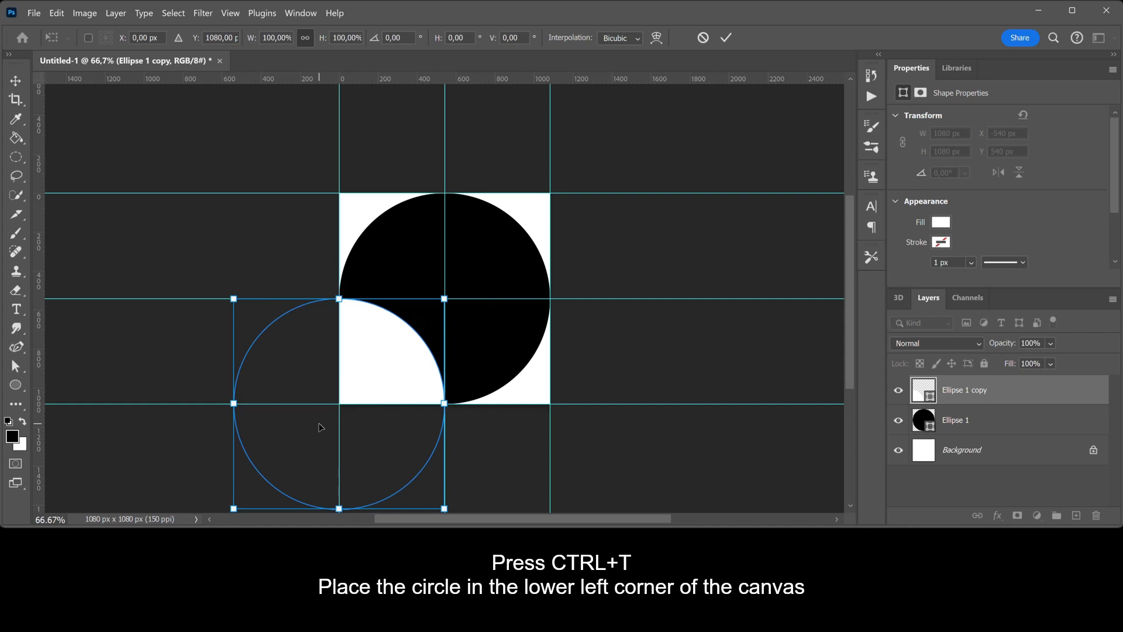
click(722, 43)
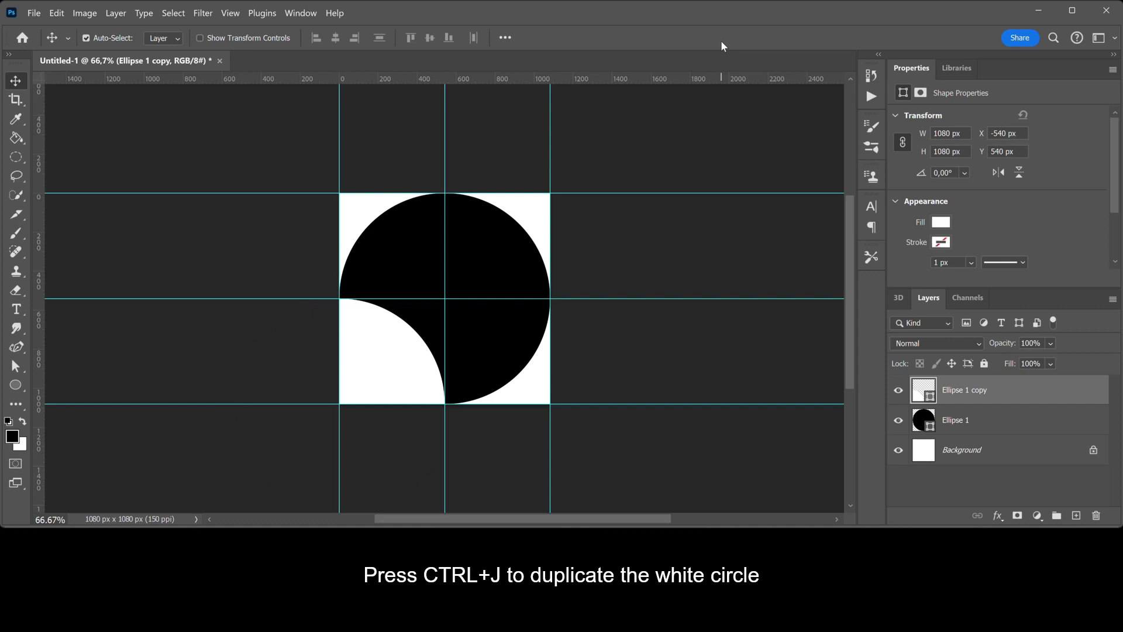
Duplicate the white circle and center the copy on the canvas's lower-right corner, at X 1080 px and Y 1080 px
key(ctrl)
key(ctrl+j)
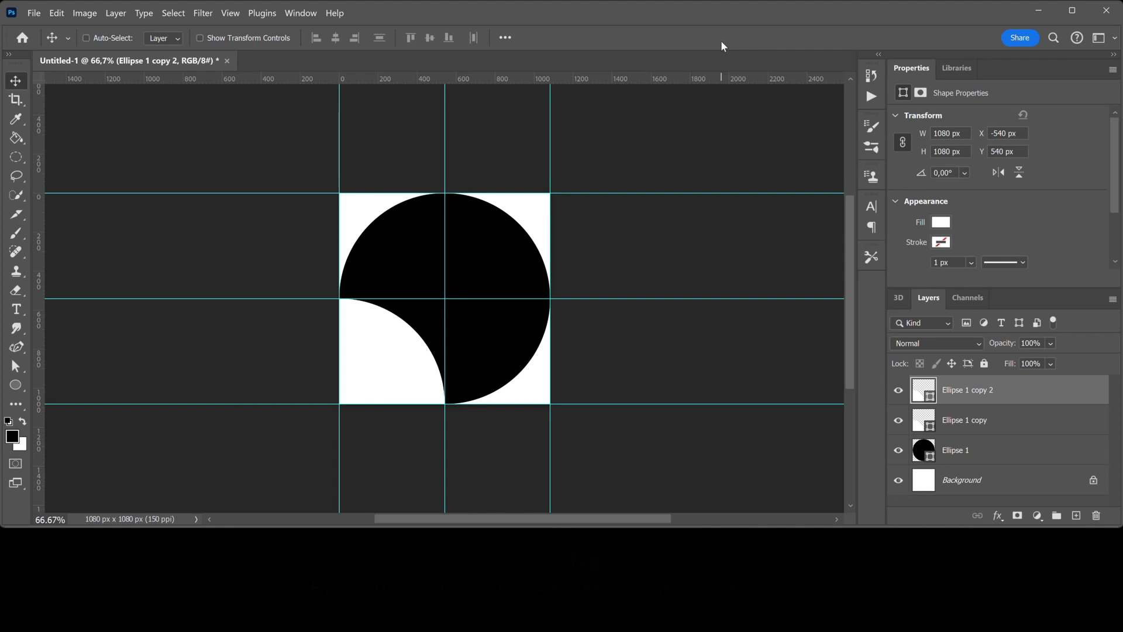
key(ctrl+t)
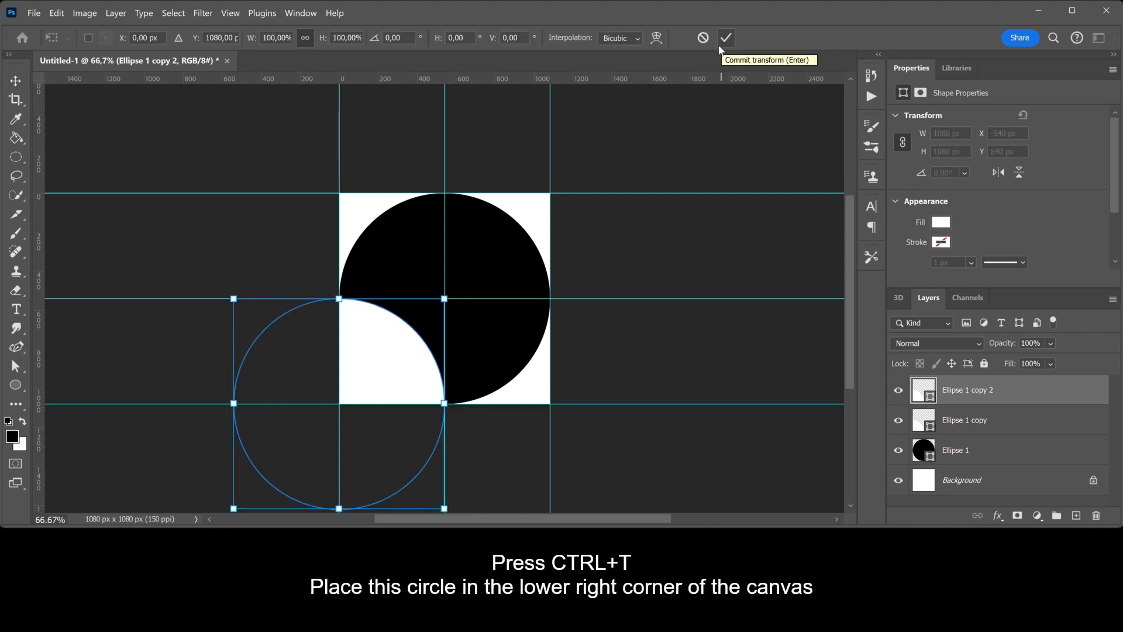
drag(393, 353, 606, 352)
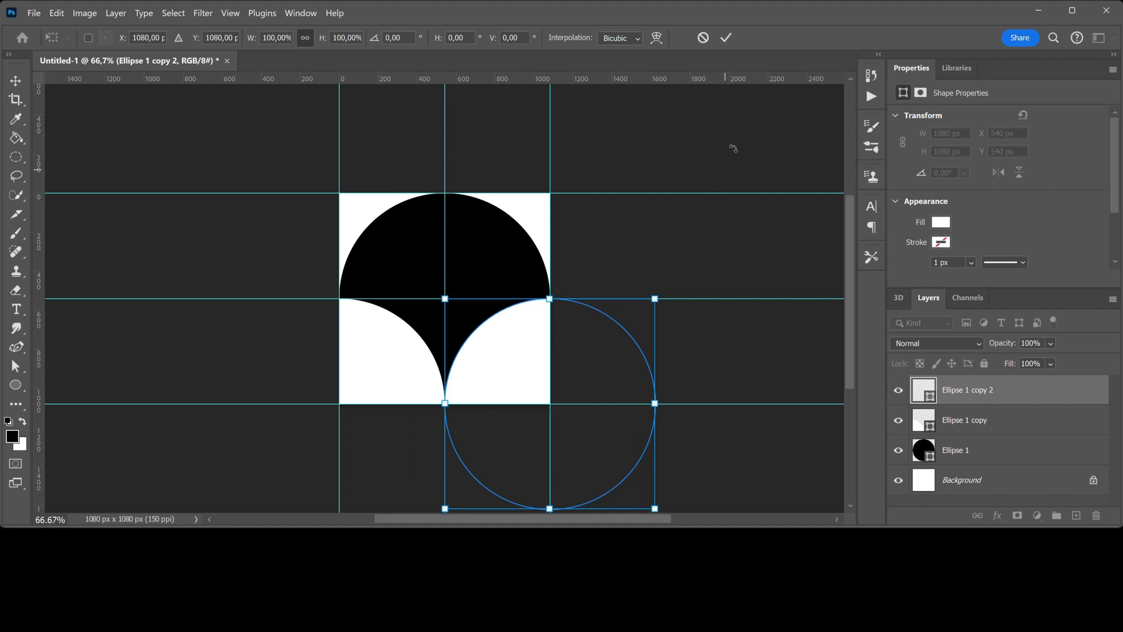
click(728, 39)
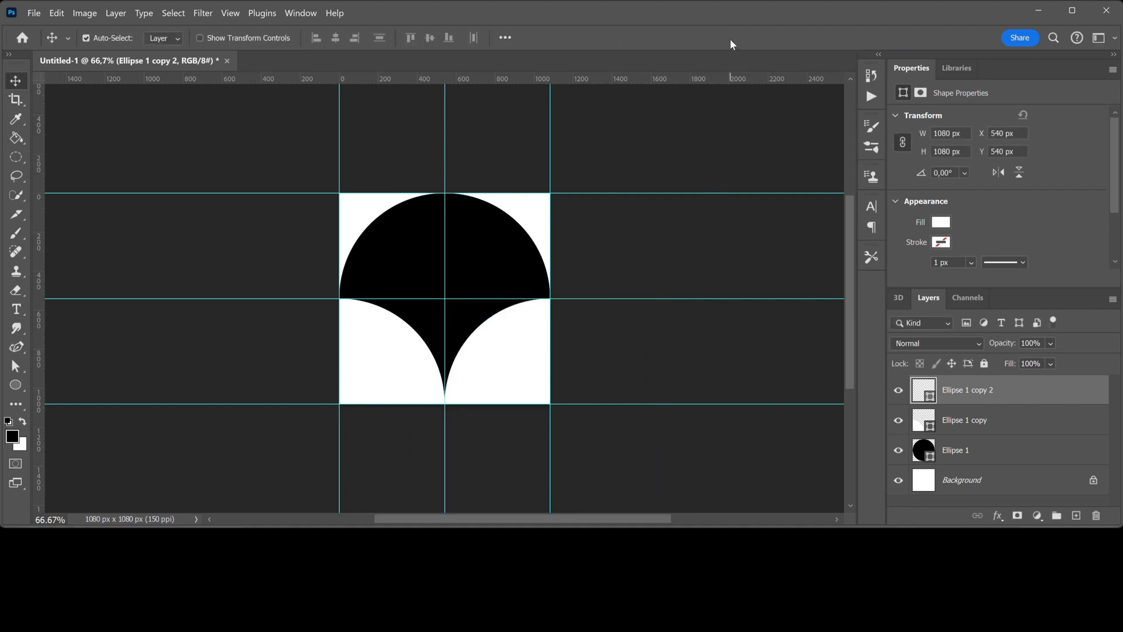
Define the finished scale artwork as a pattern named Pattern 1
key(ctrl+0)
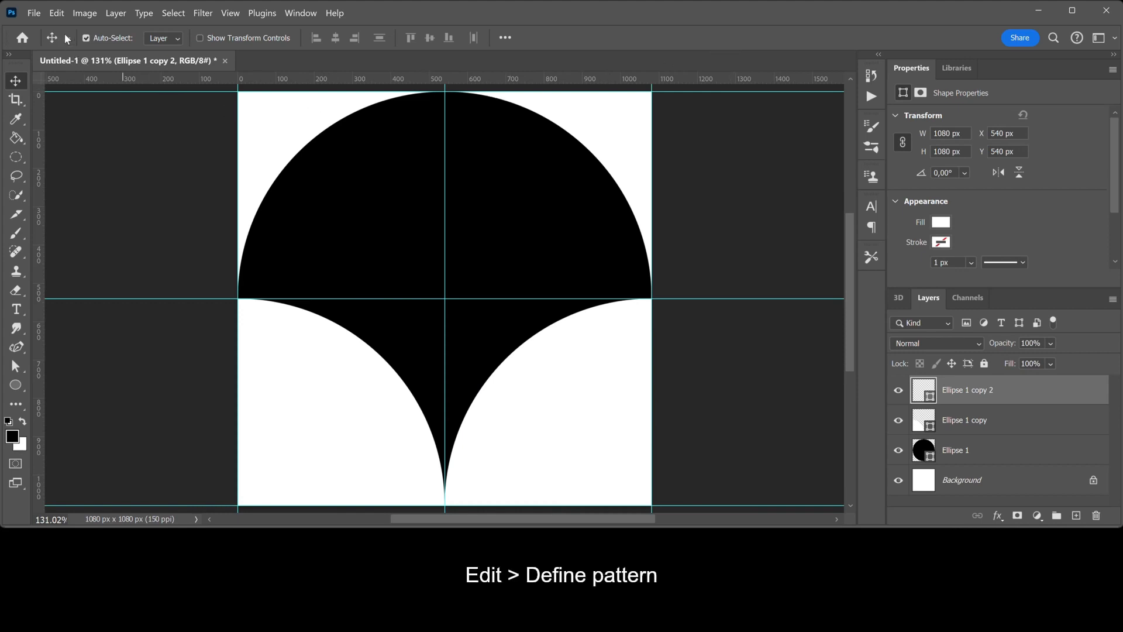
click(57, 13)
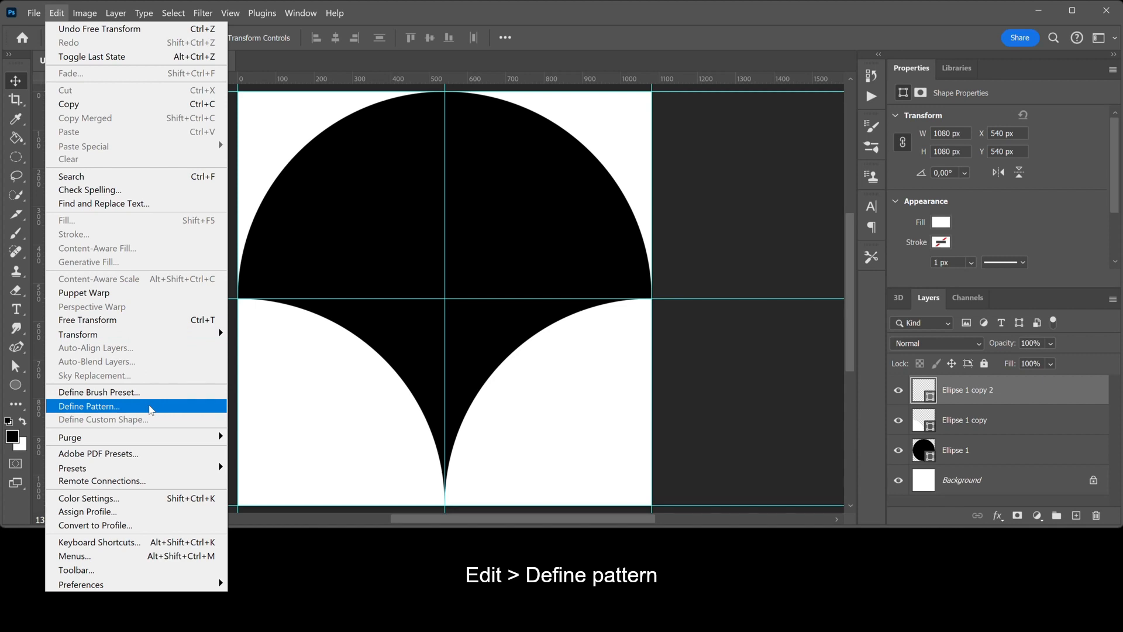
click(150, 408)
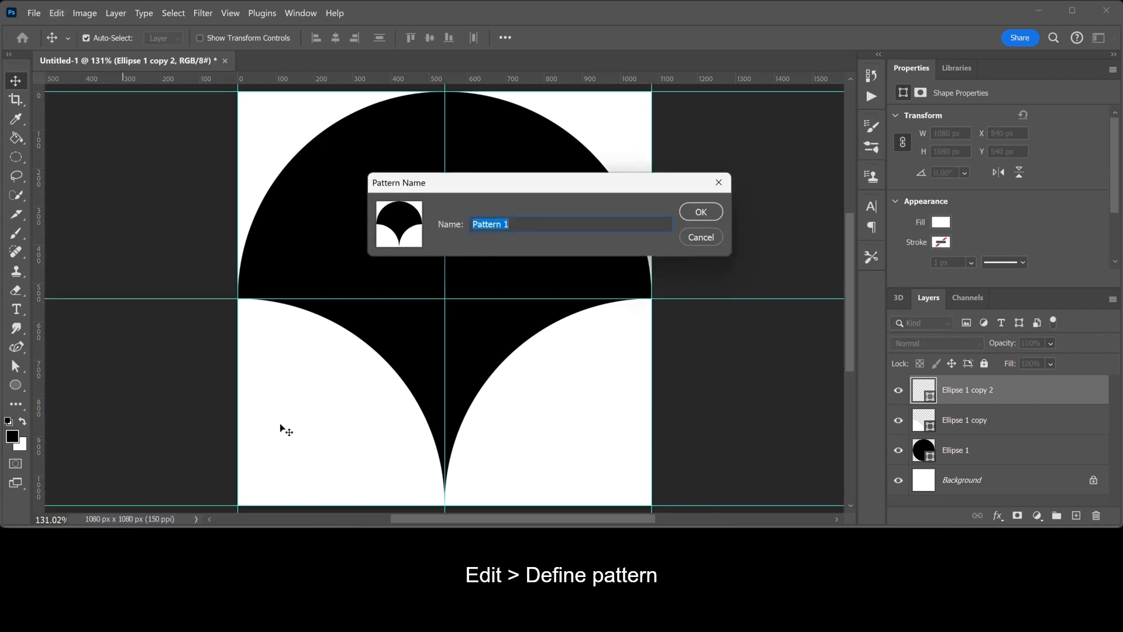
click(712, 219)
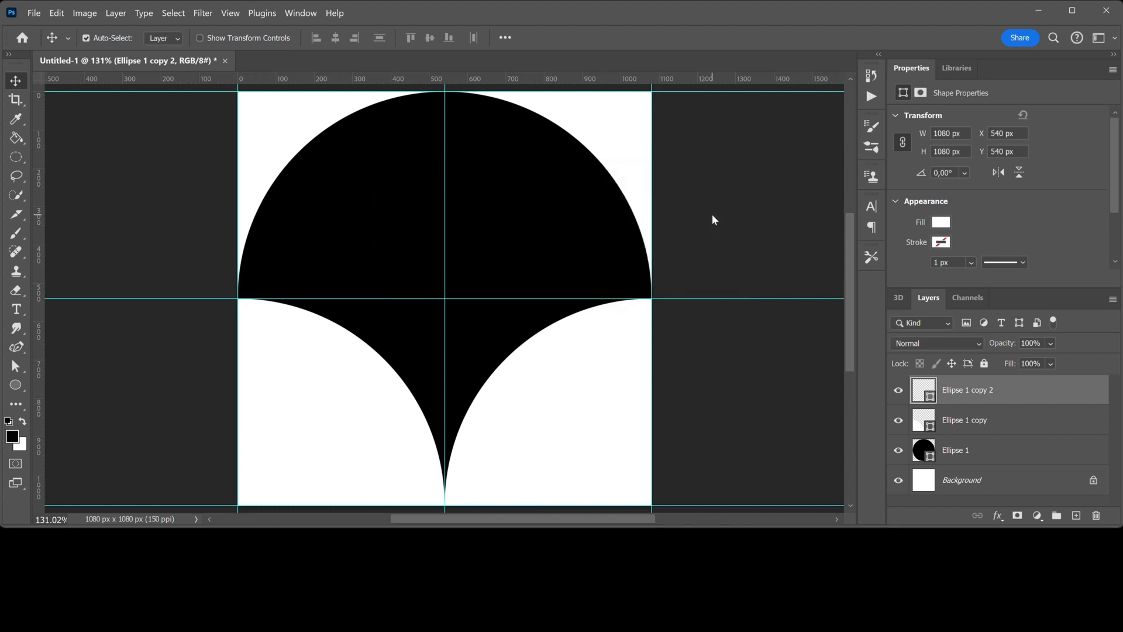
Delete all three ellipse layers, keeping only the Background layer
shift+click(1044, 455)
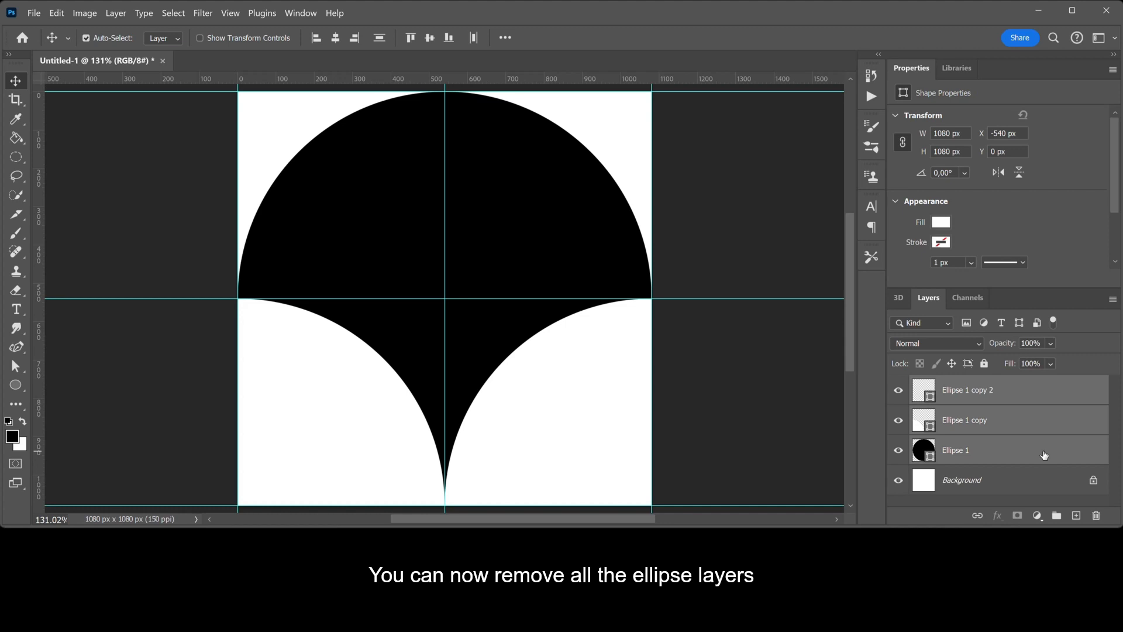
drag(1044, 455, 1096, 515)
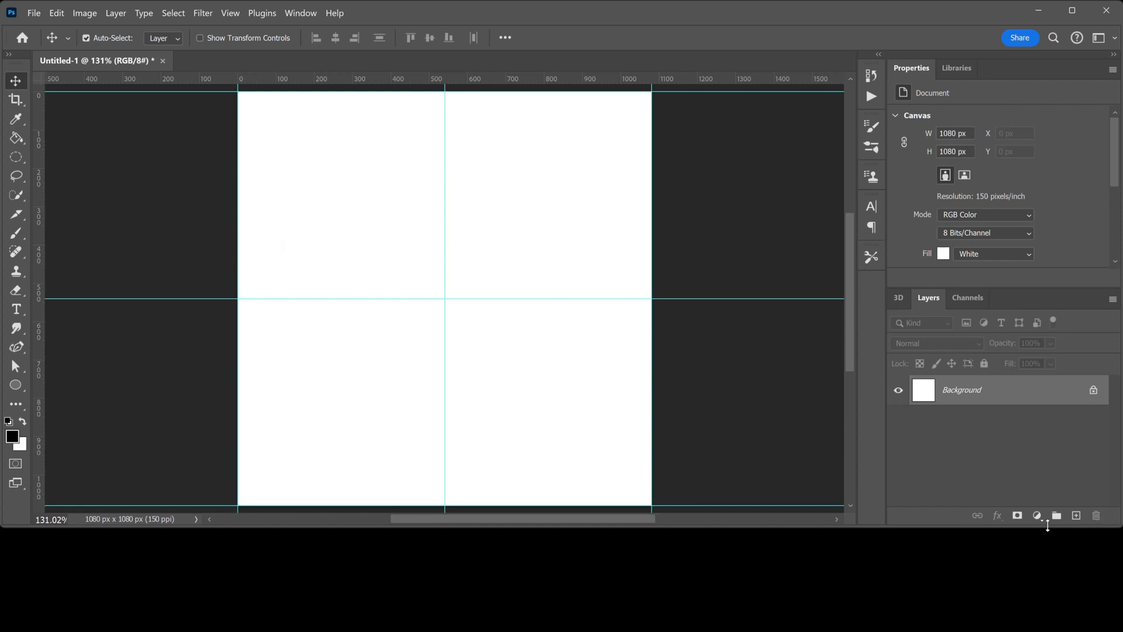
Add a pattern fill layer above the Background using the black-and-white fish scale pattern at 10% scale
click(1040, 518)
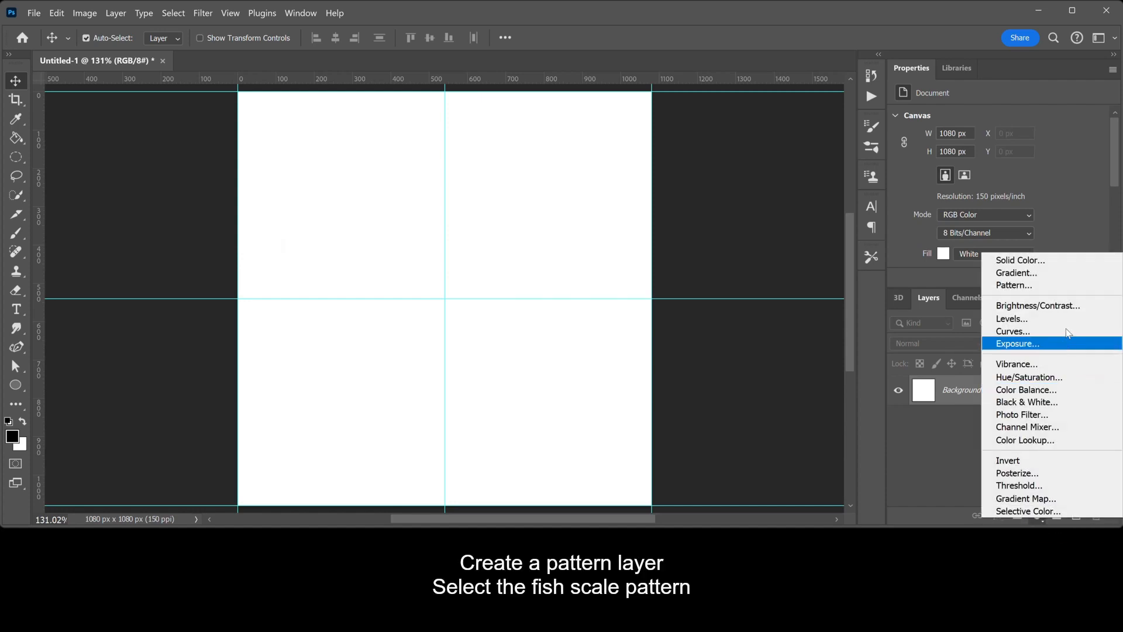
click(1061, 285)
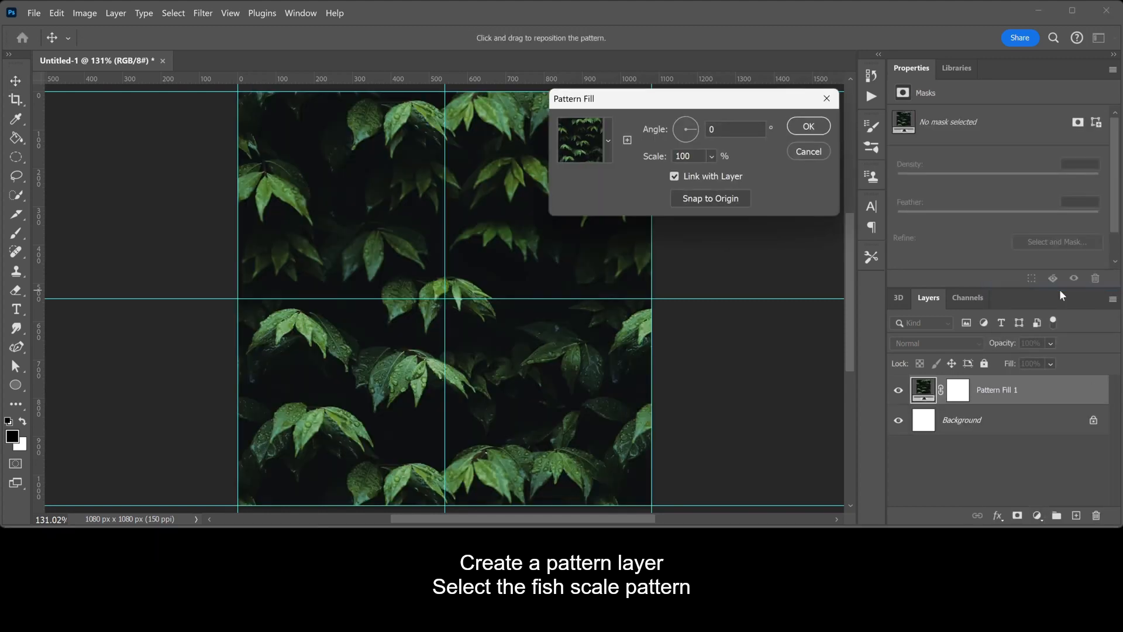
click(608, 147)
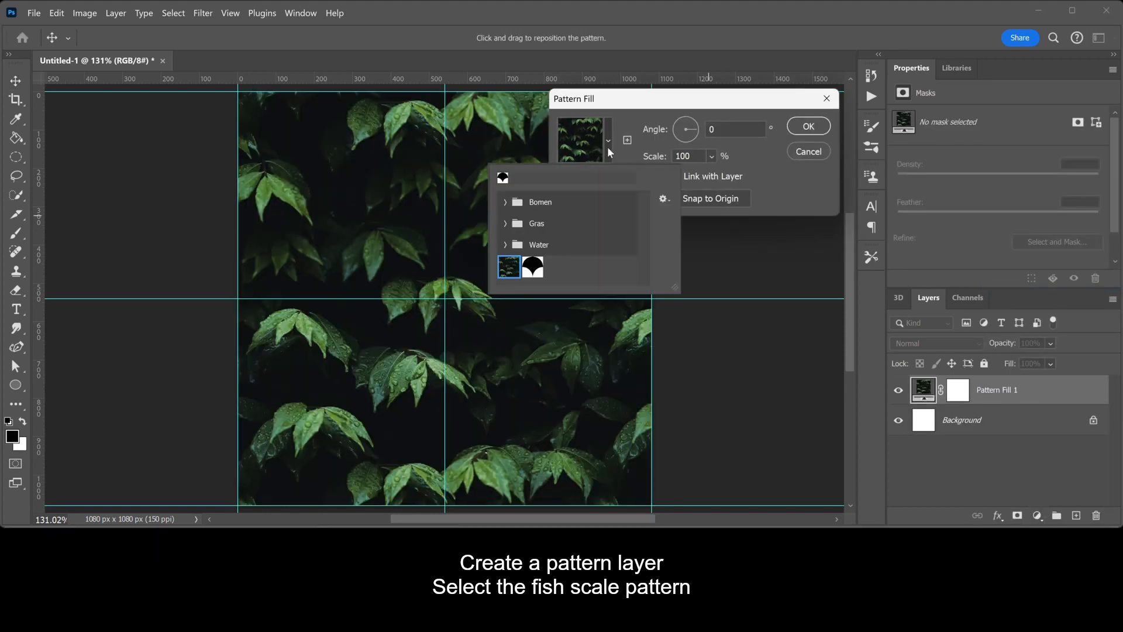
click(537, 268)
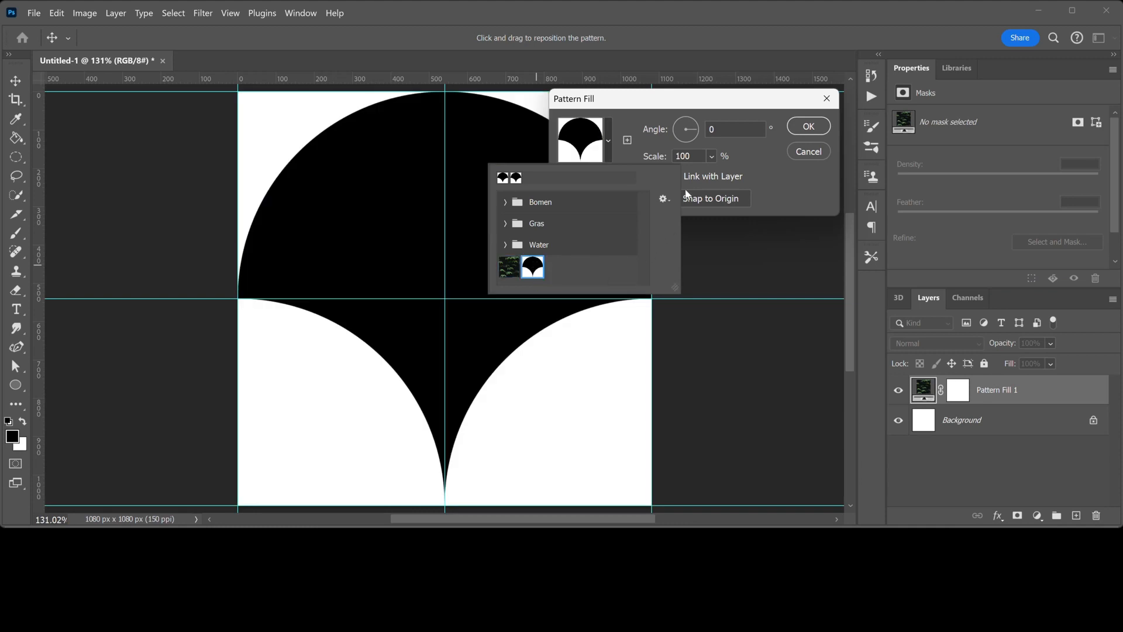
click(692, 155)
key(BackSpace)
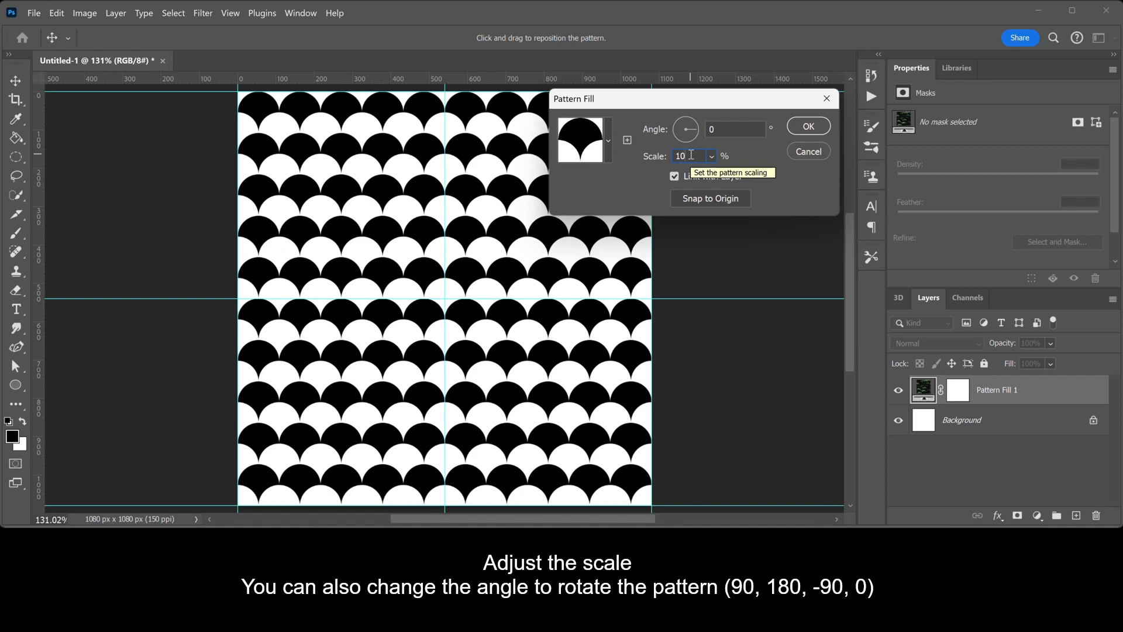
Try rotating the pattern fill to 90°, 180° and -90°, and return its angle to 0°
click(733, 130)
text(90)
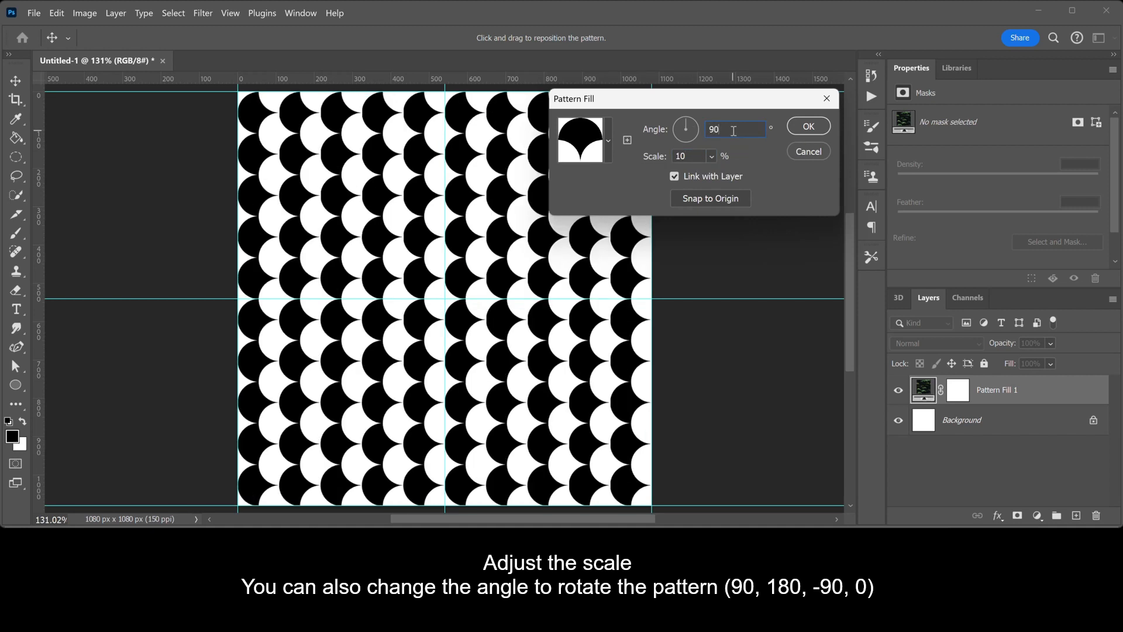
key(BackSpace)
key(BackSpace)
text(180)
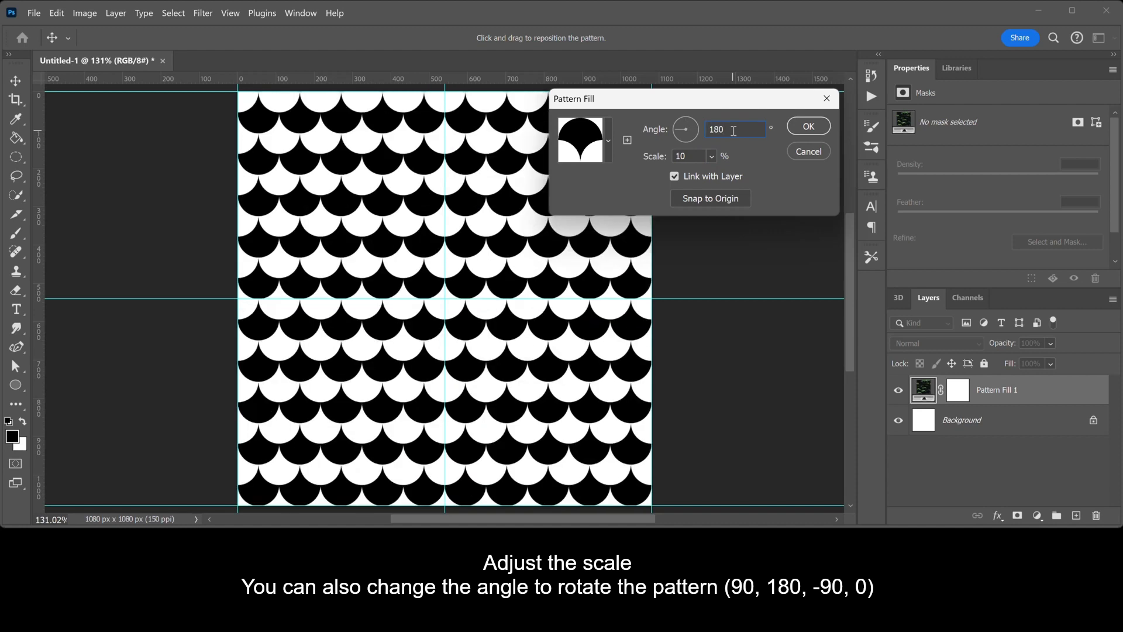
key(BackSpace)
key(BackSpace)
key(BackSpace)
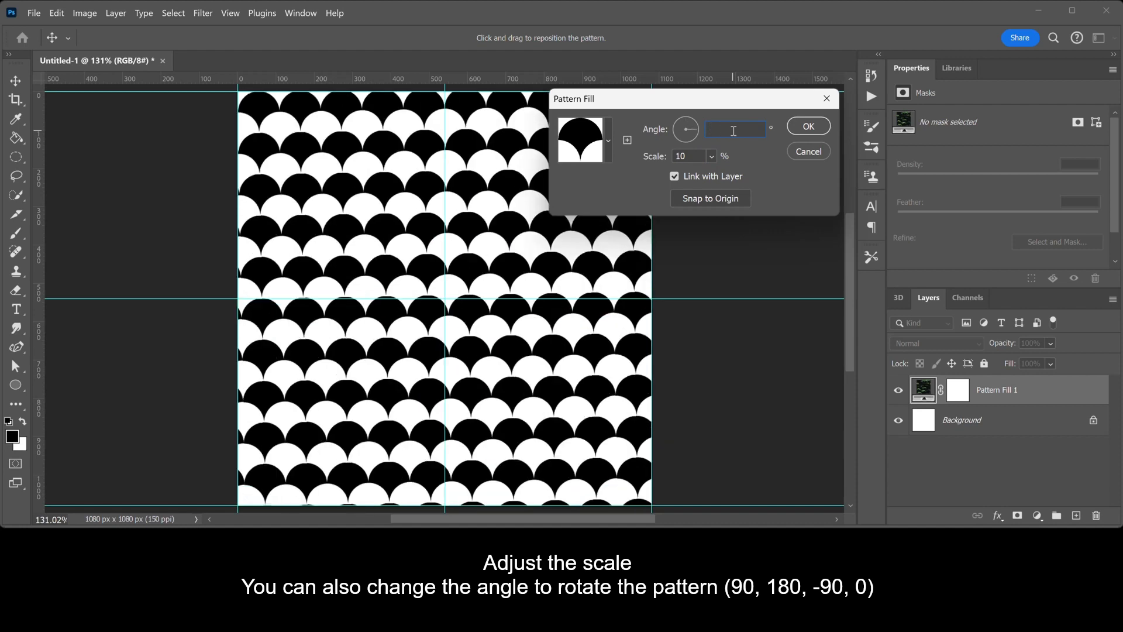
text(-90)
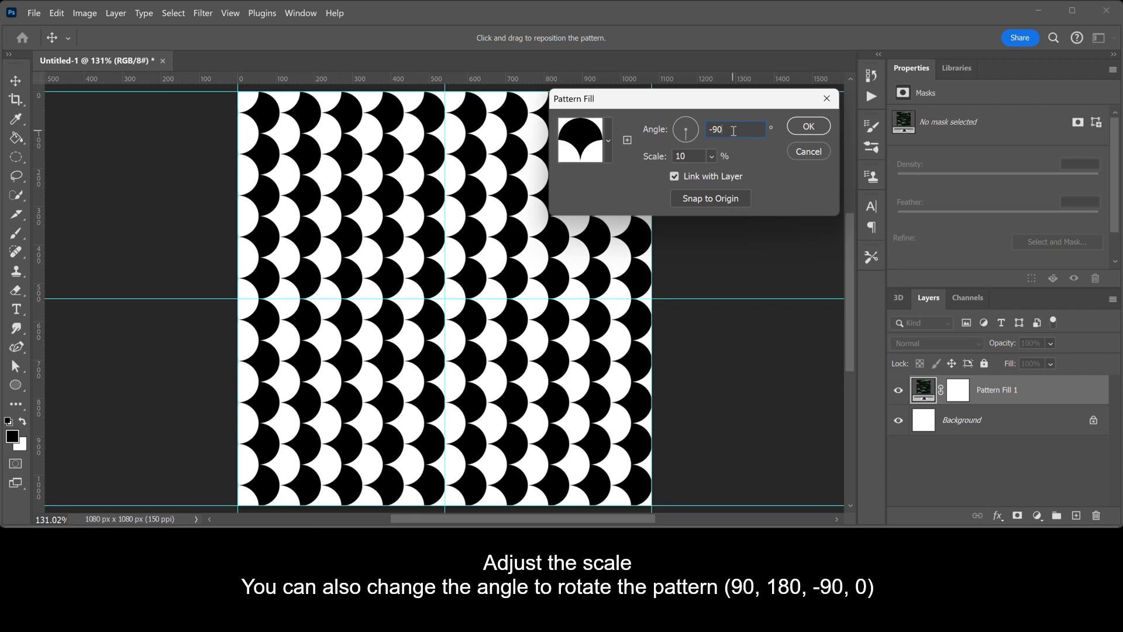
key(BackSpace)
key(BackSpace)
key(BackSpace)
text(0)
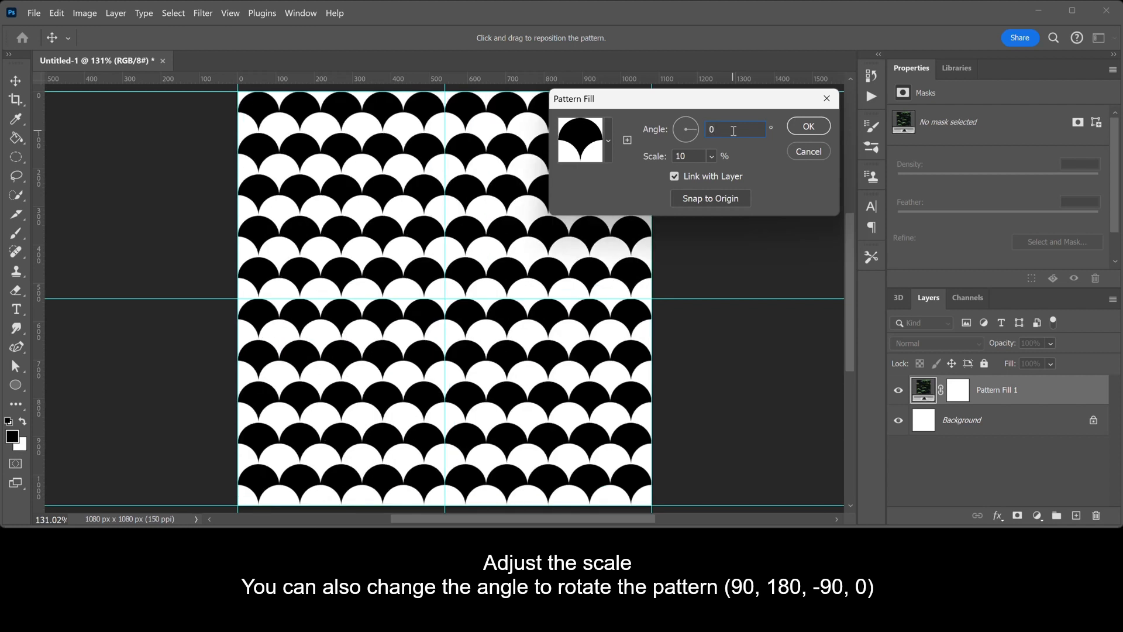
Apply the pattern fill settings and hide the canvas guides
click(805, 130)
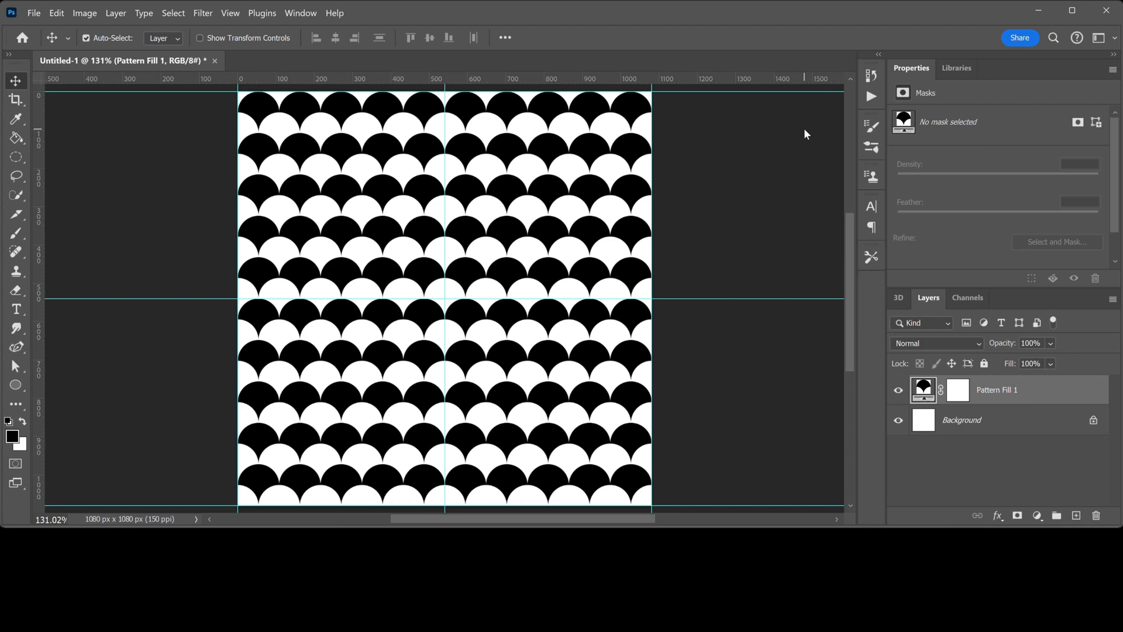
key(ctrl+semicolon)
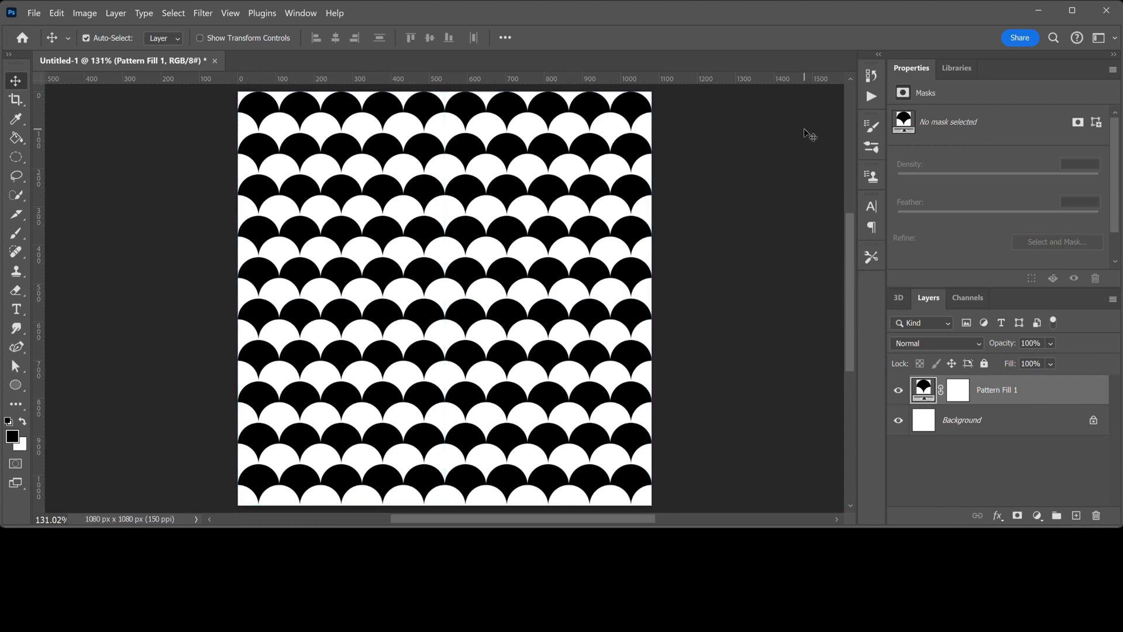
Add a Gradient Map adjustment layer above the pattern fill and set the gradient's black stop to yellow fff600
click(1036, 516)
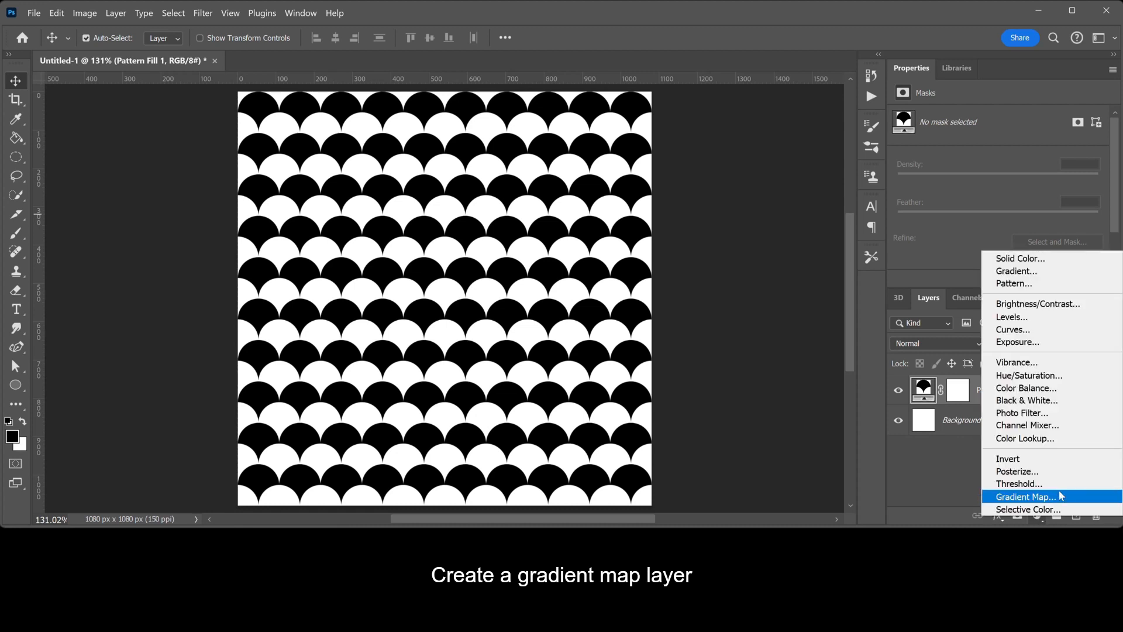
click(1026, 497)
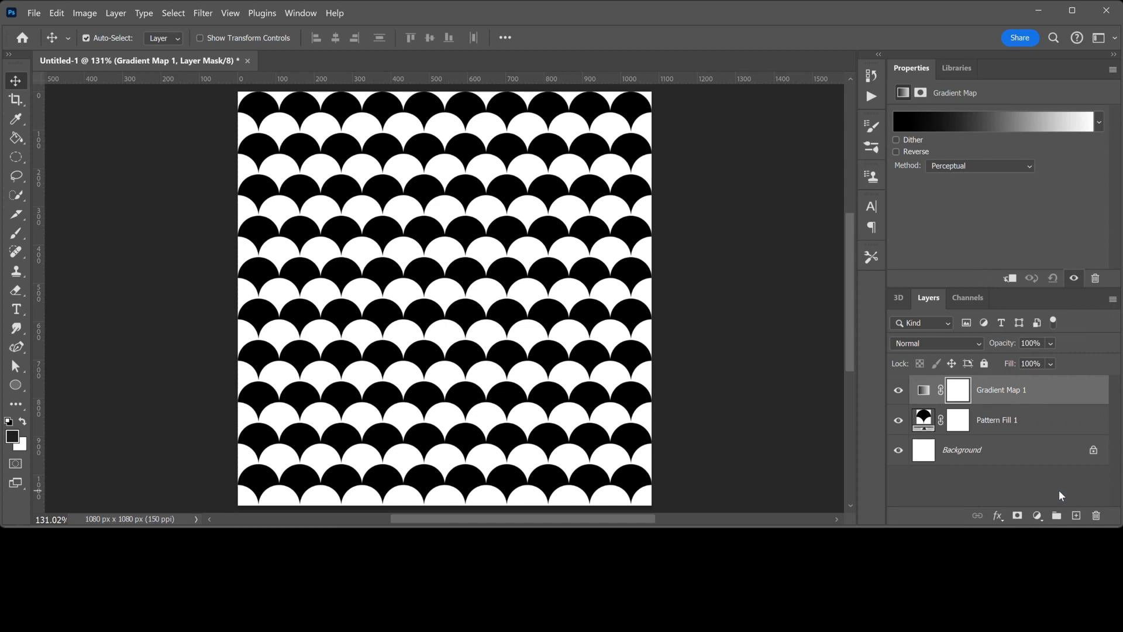
click(1004, 124)
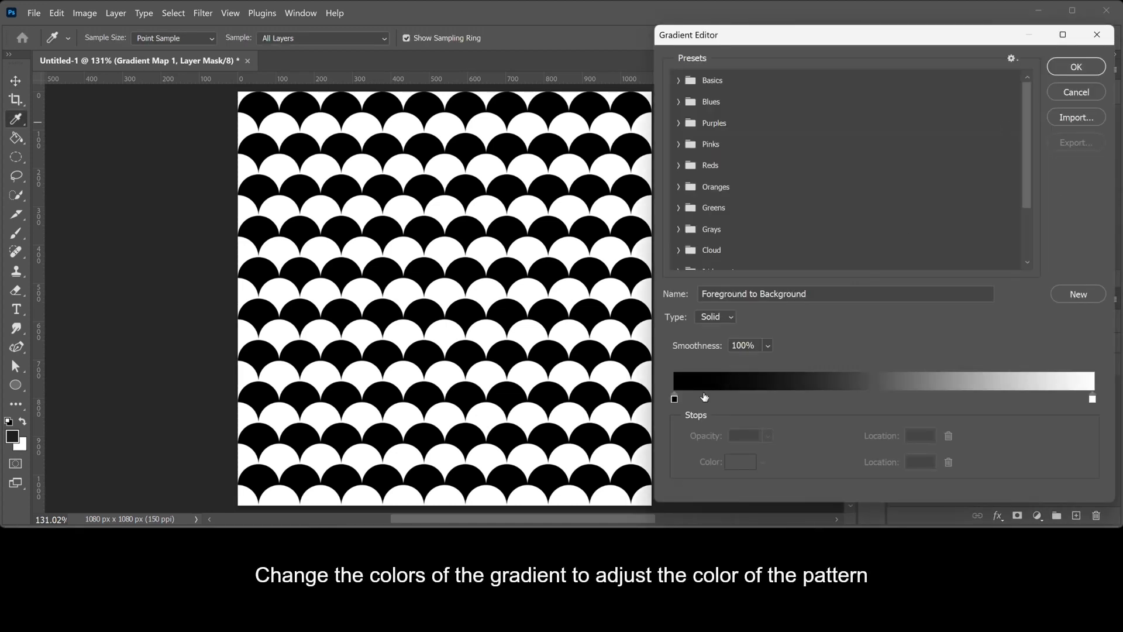
double_click(674, 398)
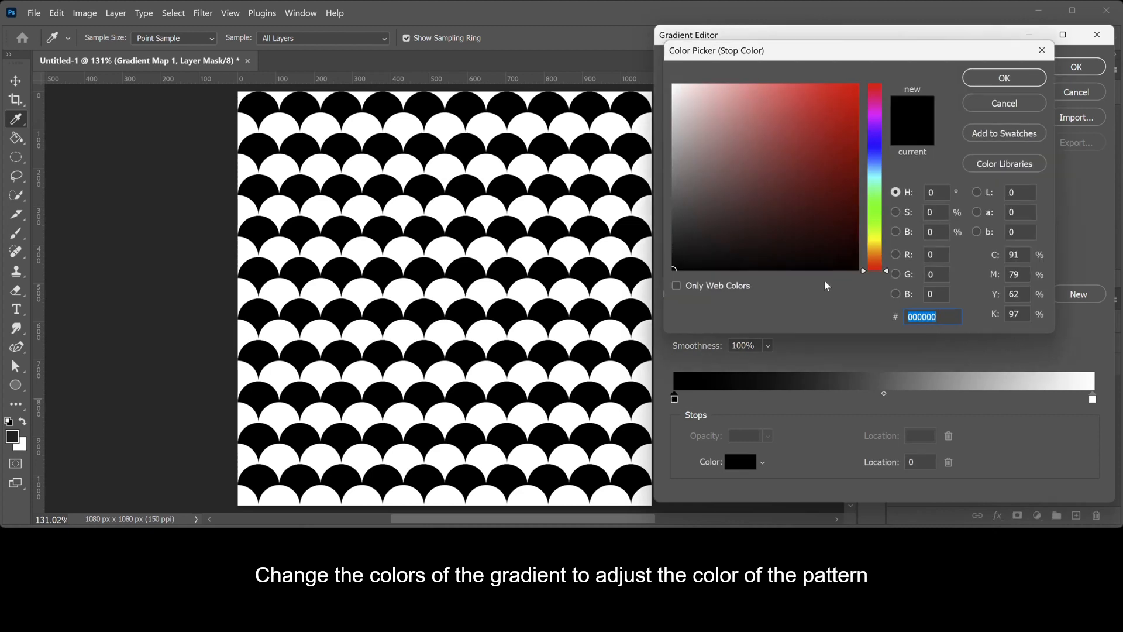
click(879, 237)
drag(880, 240, 880, 243)
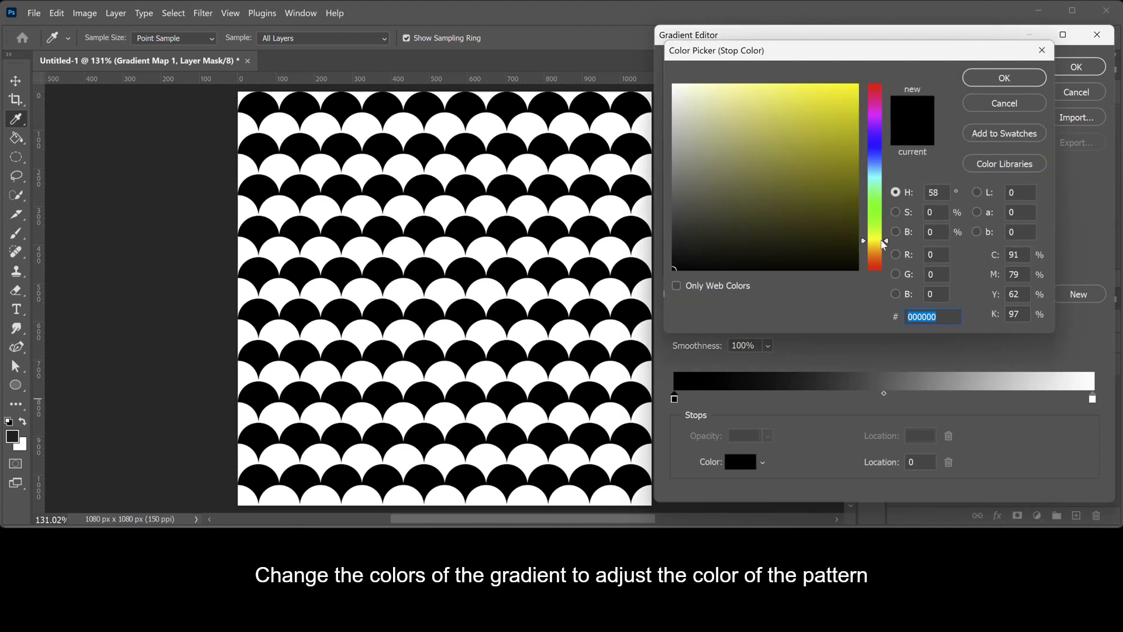
drag(848, 95, 868, 66)
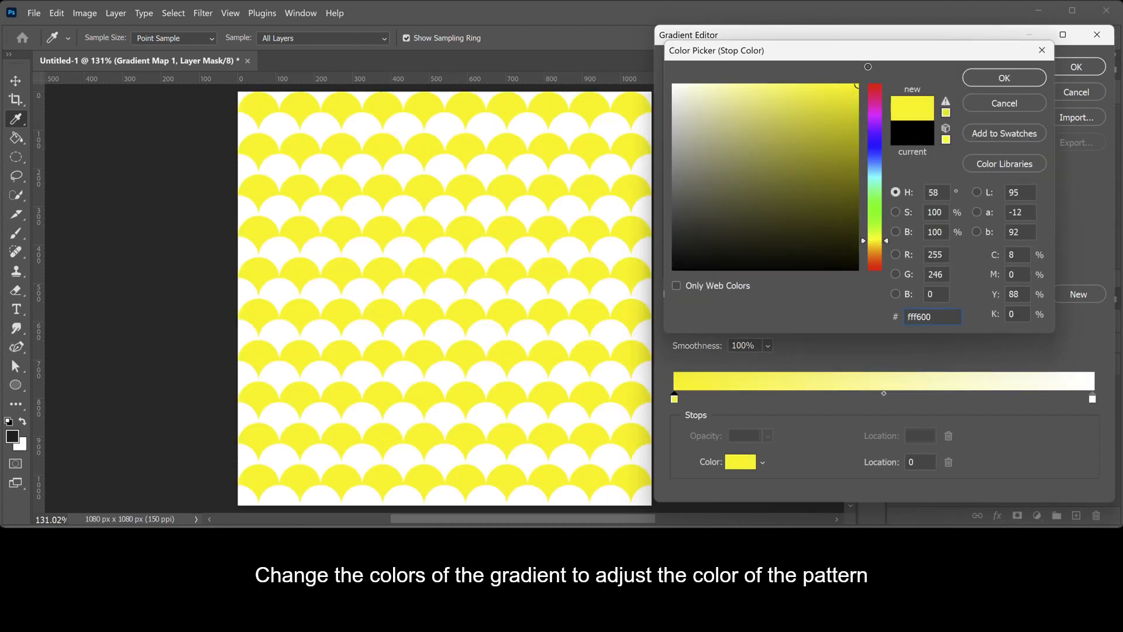
click(991, 79)
Set the gradient map's white stop at location 100 to green 6dec45 and apply the gradient
double_click(1092, 399)
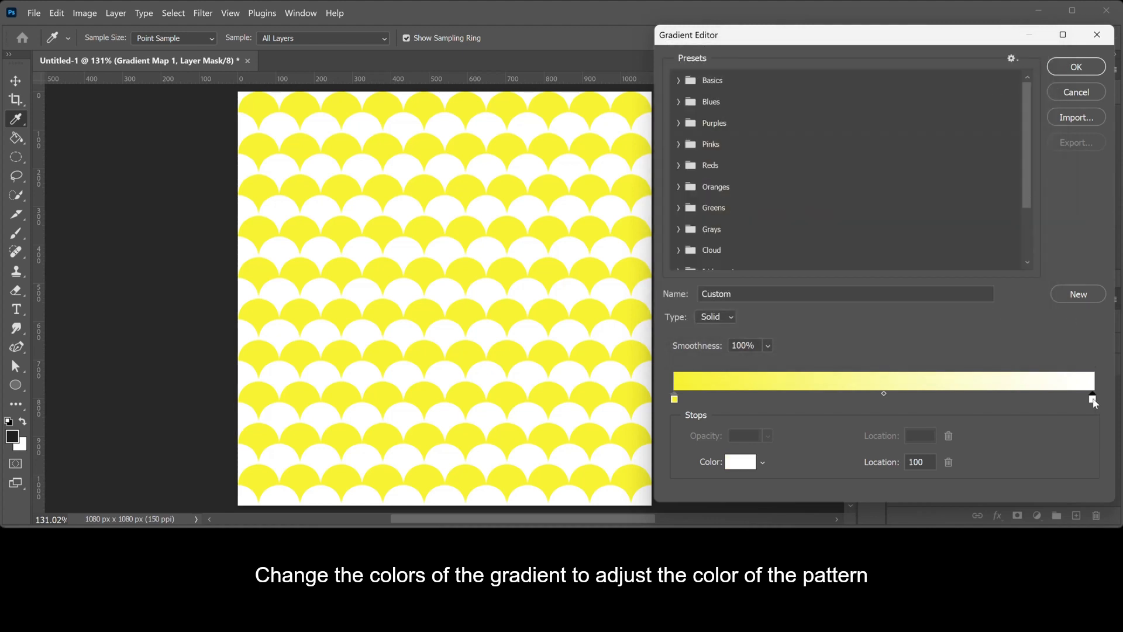
click(882, 215)
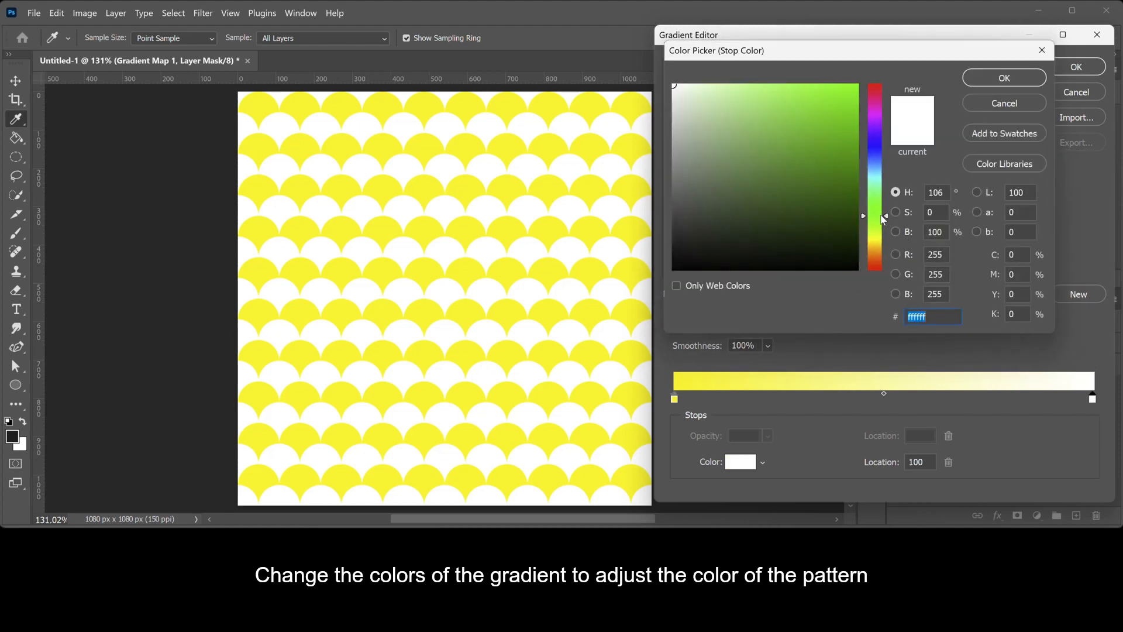
click(804, 98)
click(804, 98)
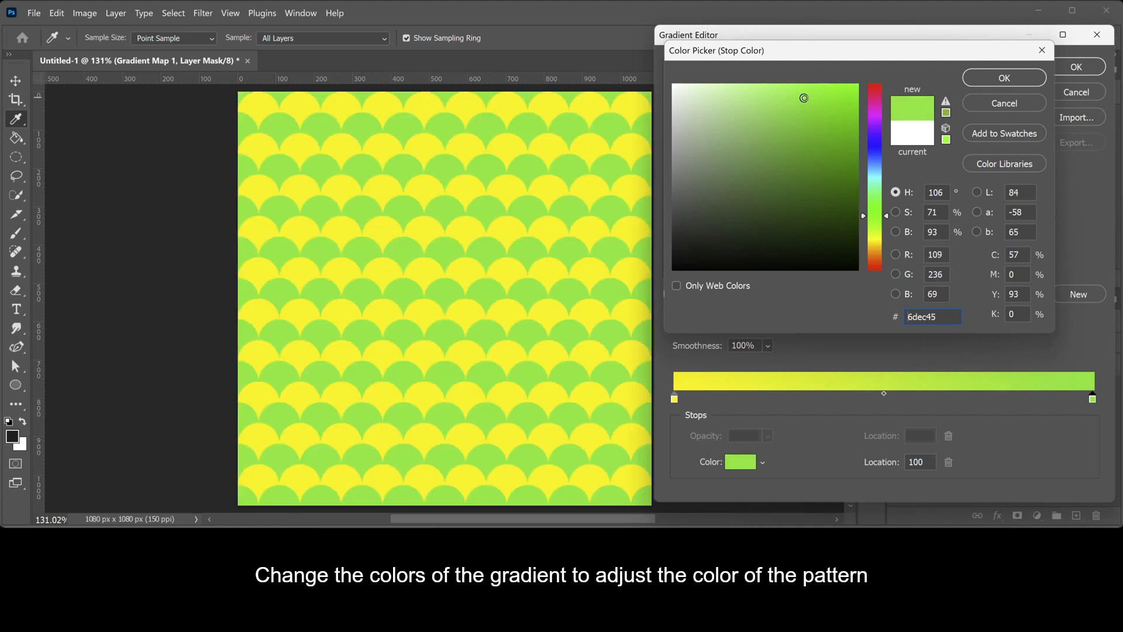
click(997, 79)
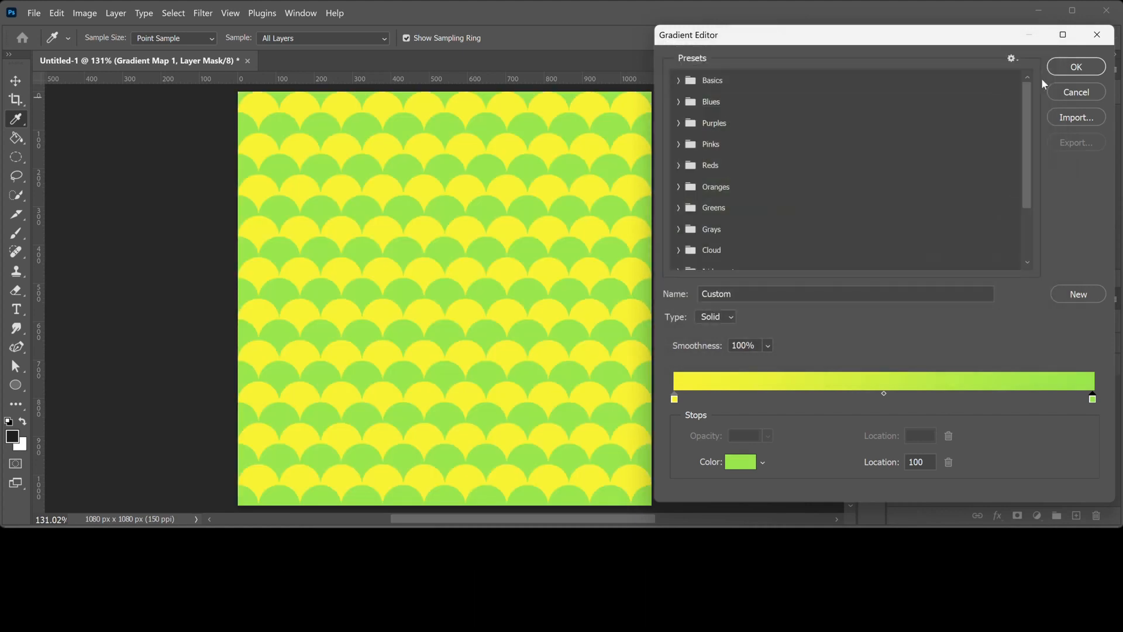
click(1064, 72)
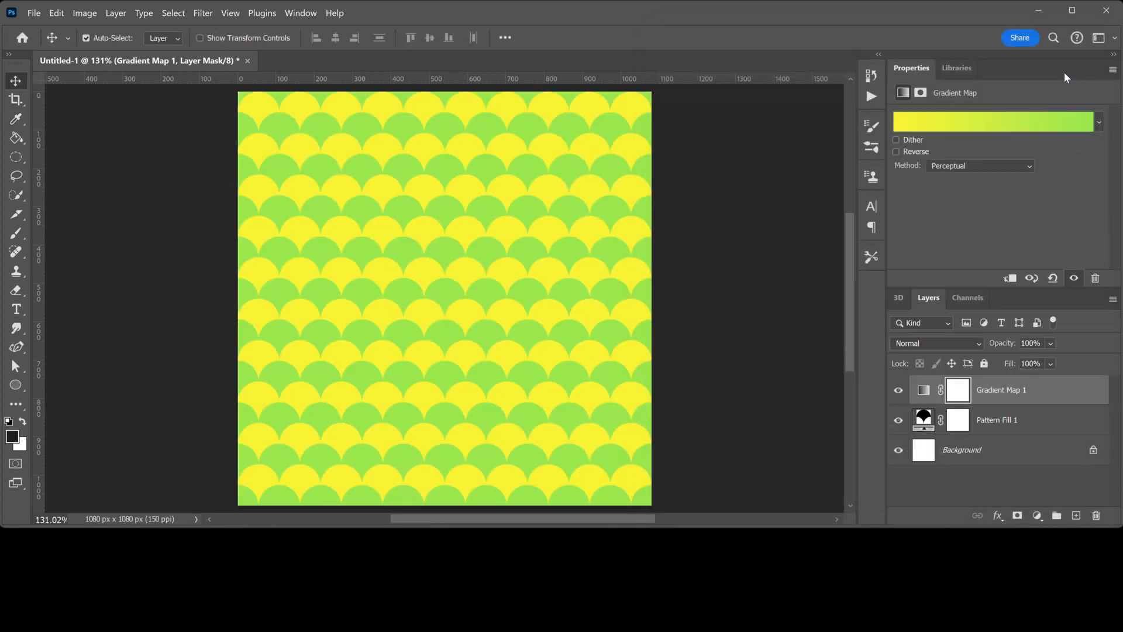